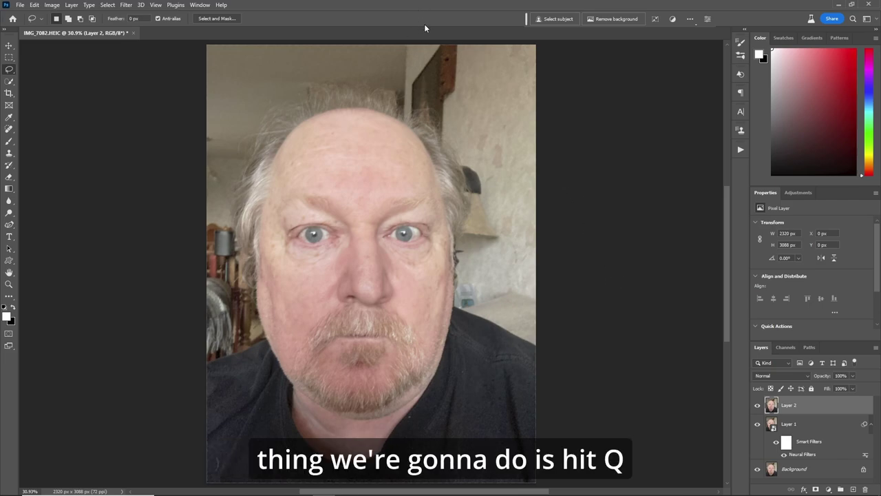
Fill a quick mask over the whole portrait with gray at 30% brightness, and convert it into a partial selection
{"action": "key", "text": "q"}
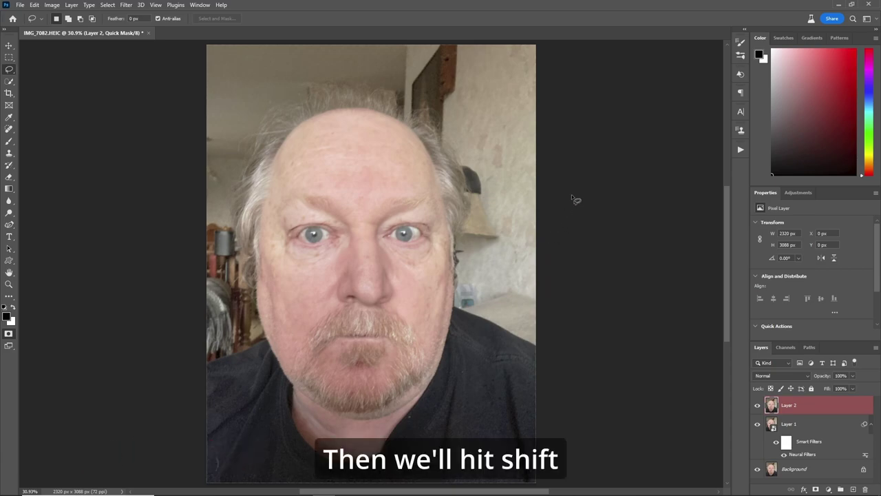
{"action": "key", "text": "shift+BackSpace"}
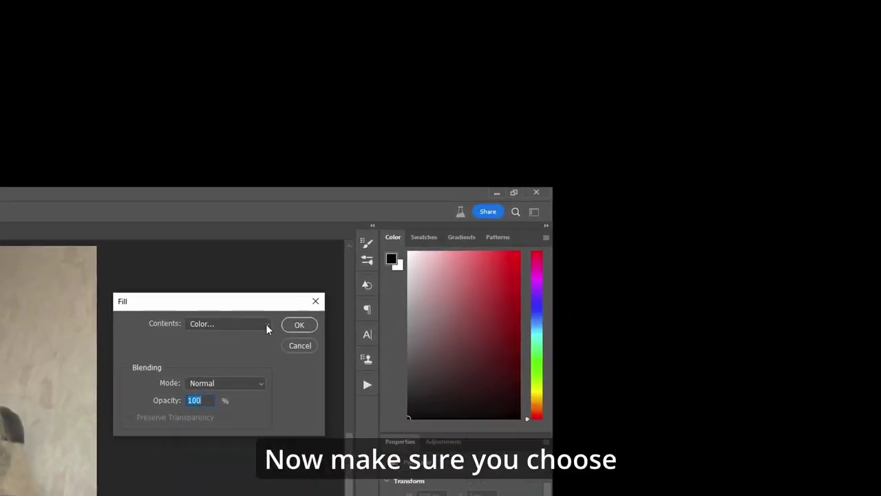
{"action": "left_click", "coordinate": [267, 328]}
{"action": "left_click", "coordinate": [231, 356]}
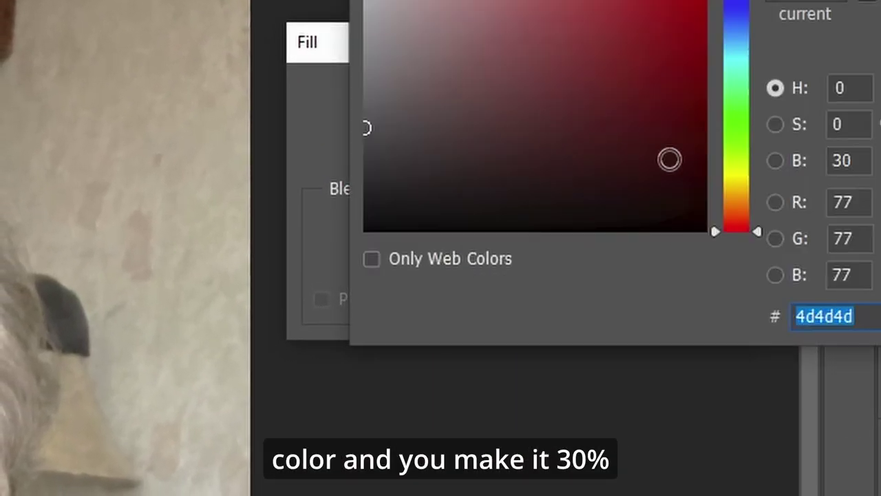
{"action": "double_click", "coordinate": [847, 160]}
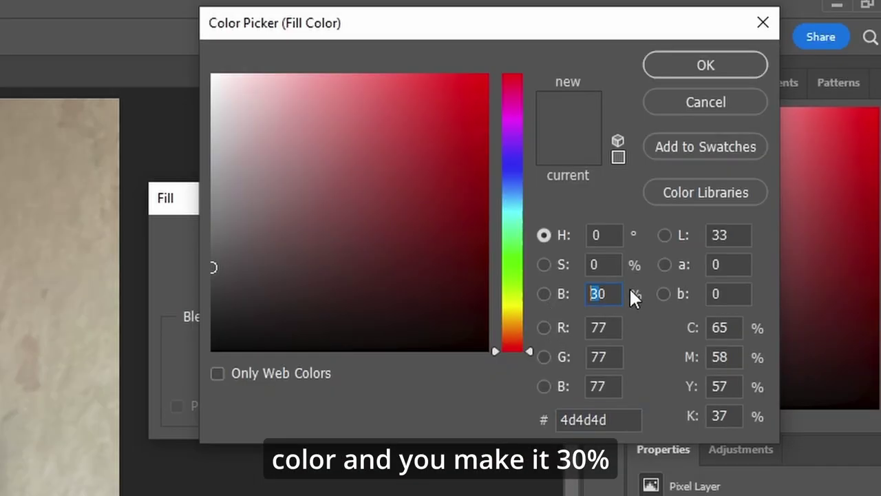
{"action": "type", "text": "30"}
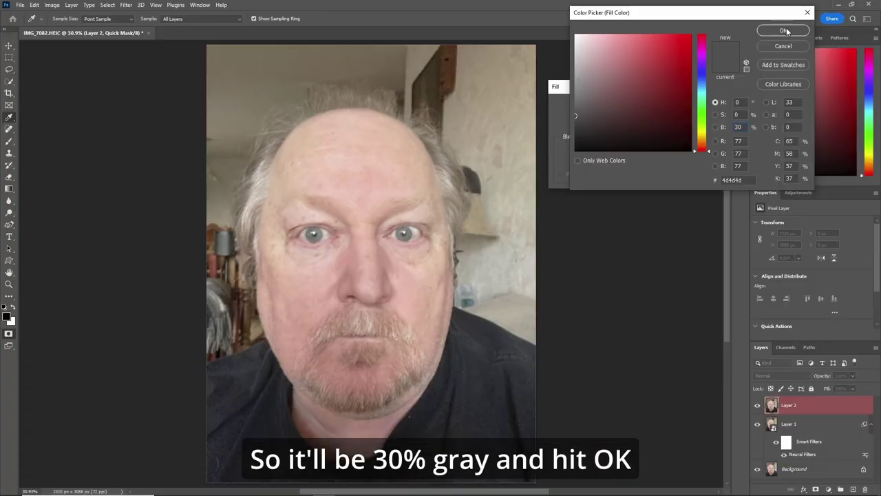
{"action": "left_click", "coordinate": [711, 63]}
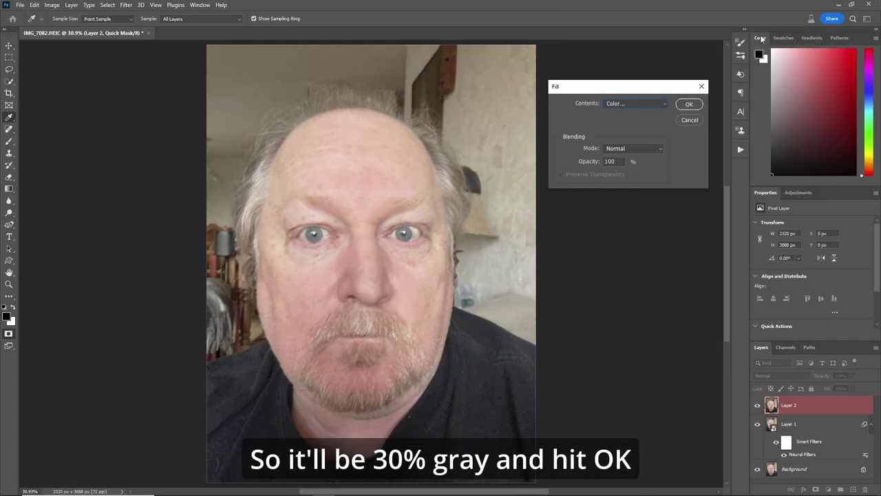
{"action": "left_click", "coordinate": [686, 104]}
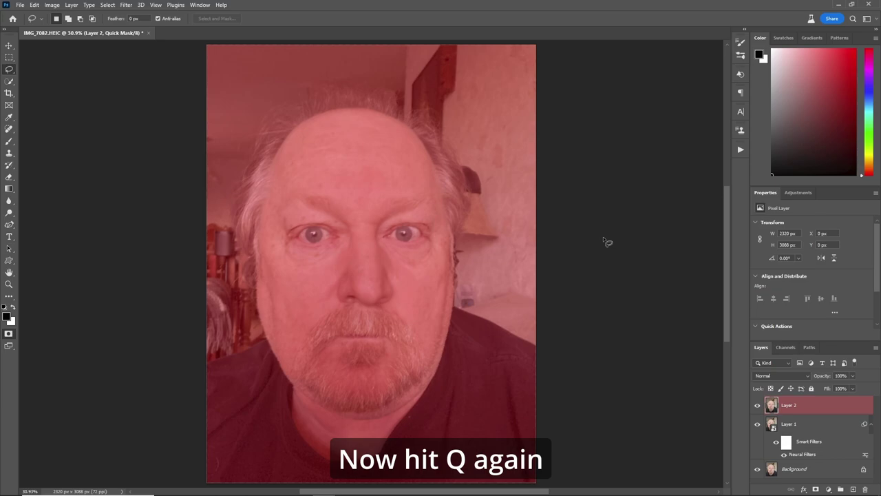
{"action": "key", "text": "q"}
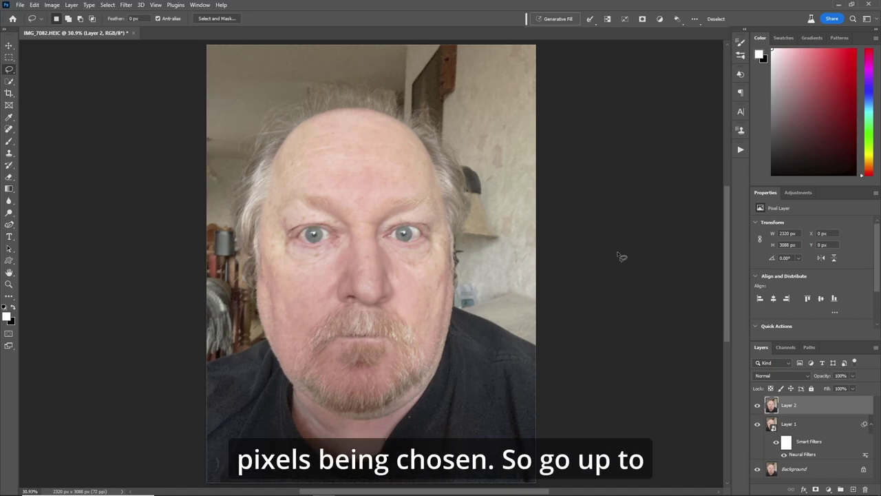
Run Generative Fill on the selection with the prompt "skin smoothing, skin toning"
{"action": "left_click", "coordinate": [551, 19]}
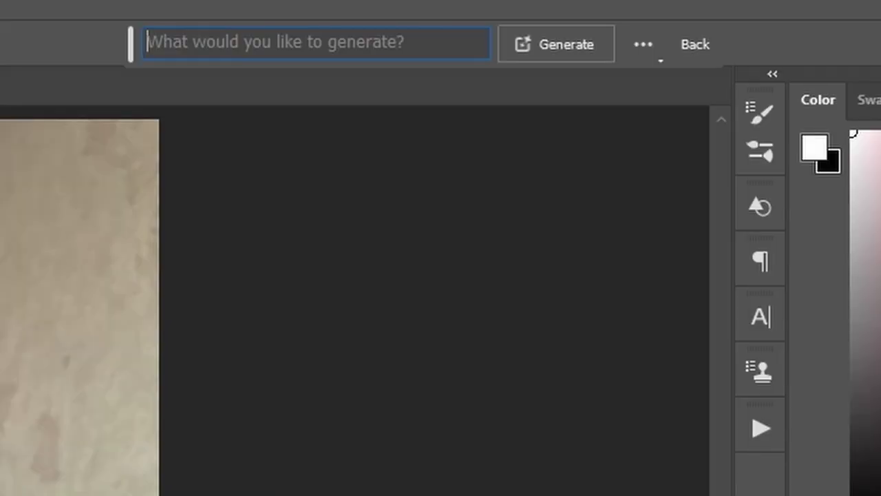
{"action": "type", "text": "Skin smoothing"}
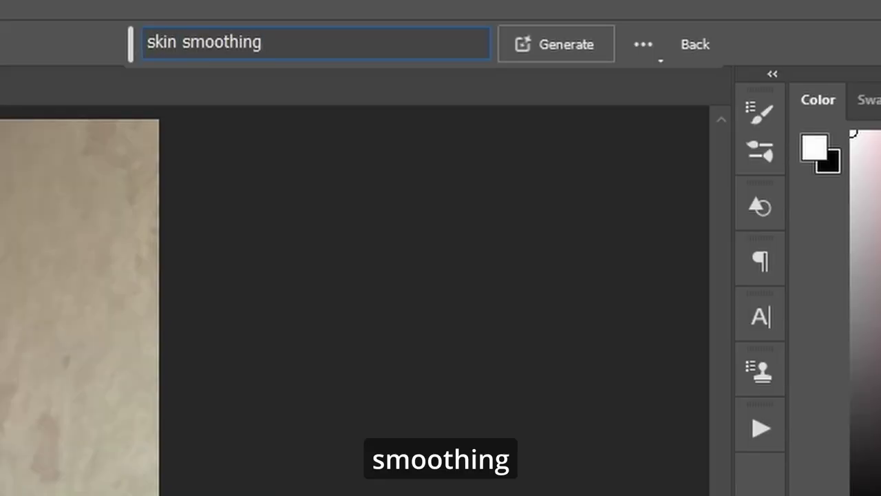
{"action": "type", "text": ", skin toning"}
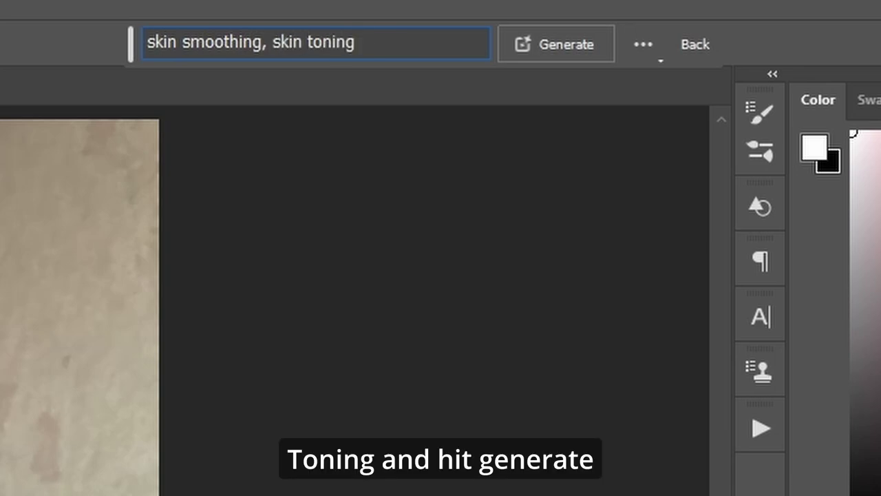
{"action": "left_click", "coordinate": [536, 49]}
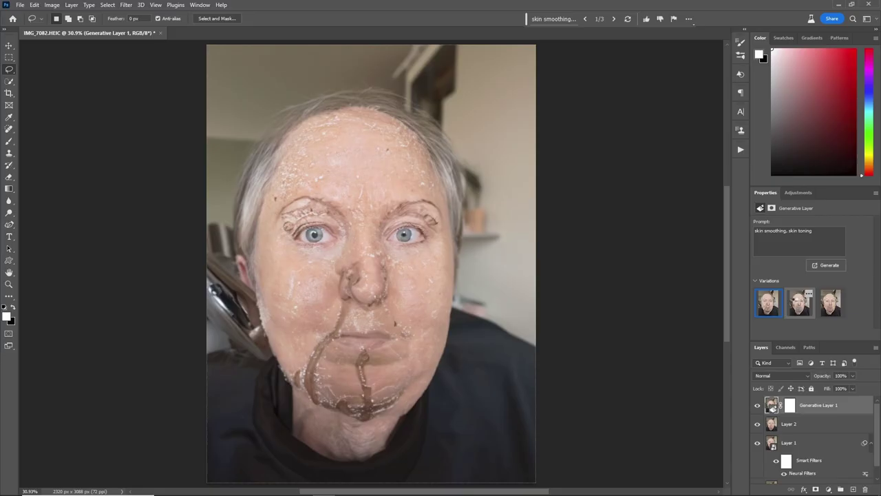
Preview the generated portrait variations and generate two more sets with the same prompt
{"action": "left_click", "coordinate": [797, 303]}
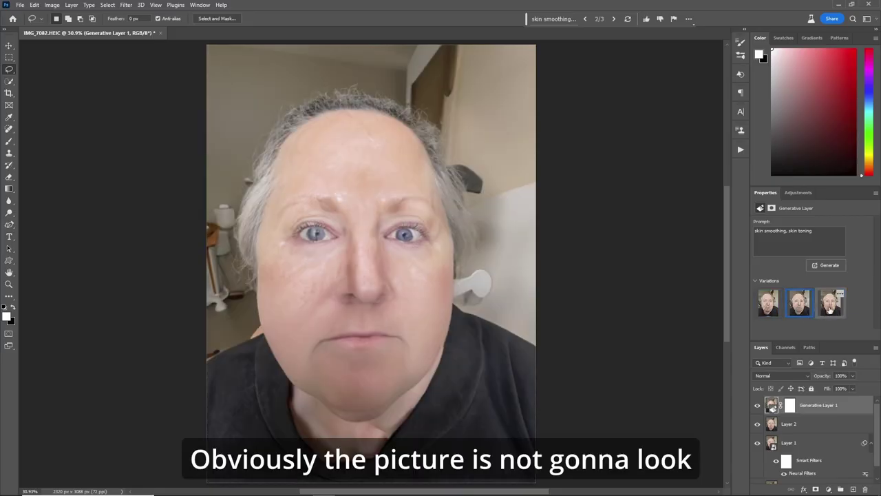
{"action": "left_click", "coordinate": [835, 308]}
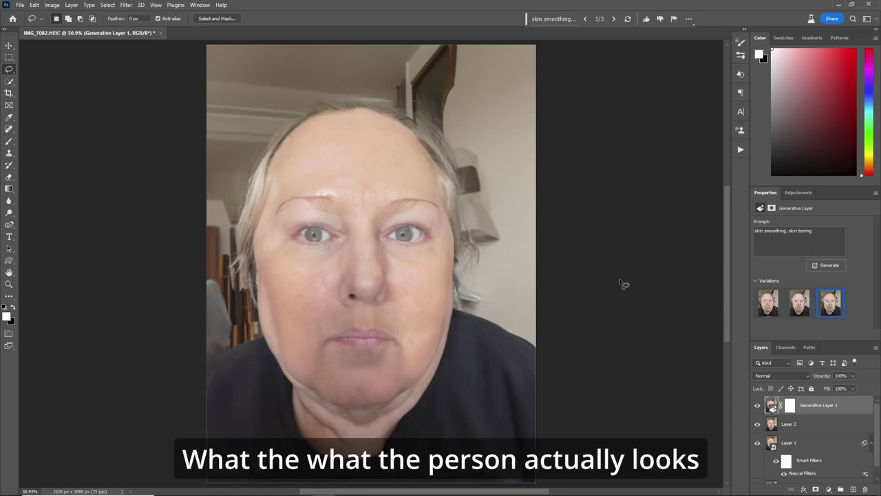
{"action": "left_click", "coordinate": [830, 265]}
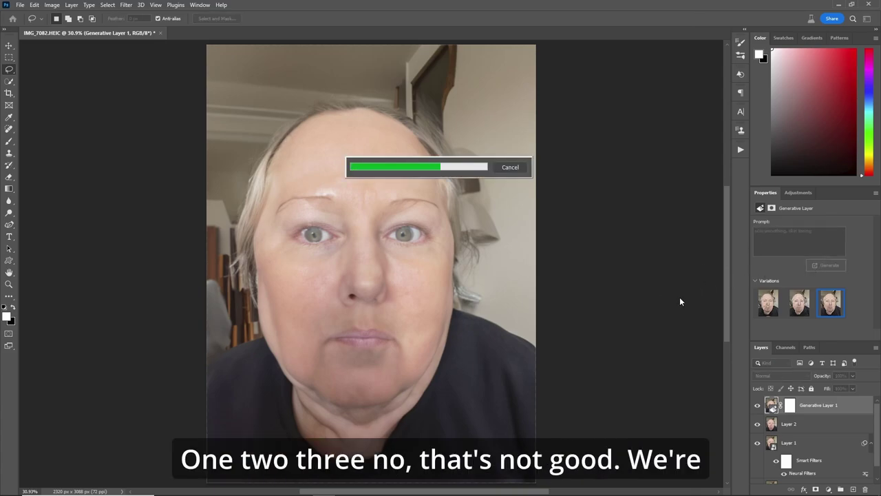
{"action": "left_click", "coordinate": [796, 307]}
{"action": "left_click", "coordinate": [831, 308]}
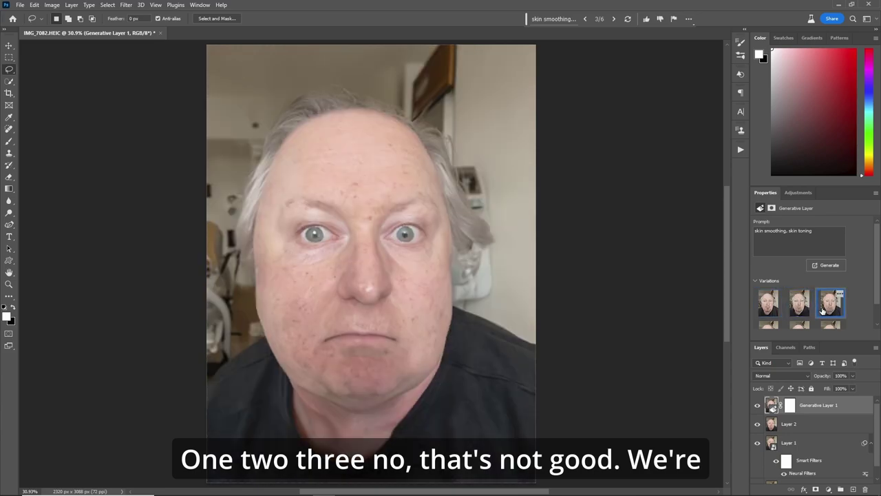
{"action": "left_click", "coordinate": [829, 266]}
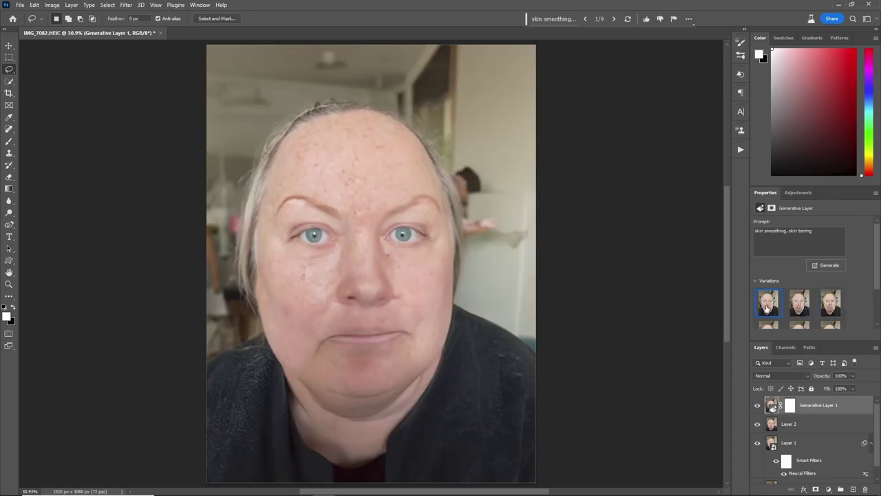
Compare the variations across all generated sets and choose the ninth one for the generative layer
{"action": "left_click", "coordinate": [799, 308]}
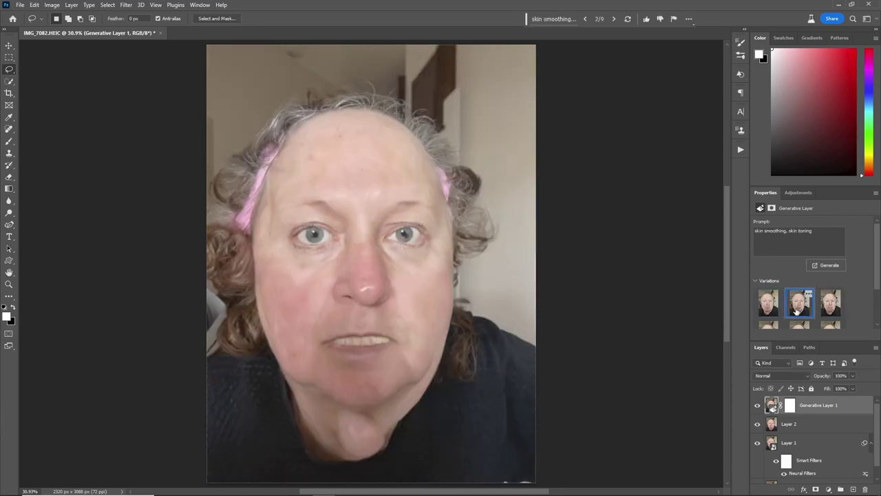
{"action": "left_click", "coordinate": [830, 303]}
{"action": "scroll", "coordinate": [839, 296], "scroll_direction": "down", "scroll_amount": 2}
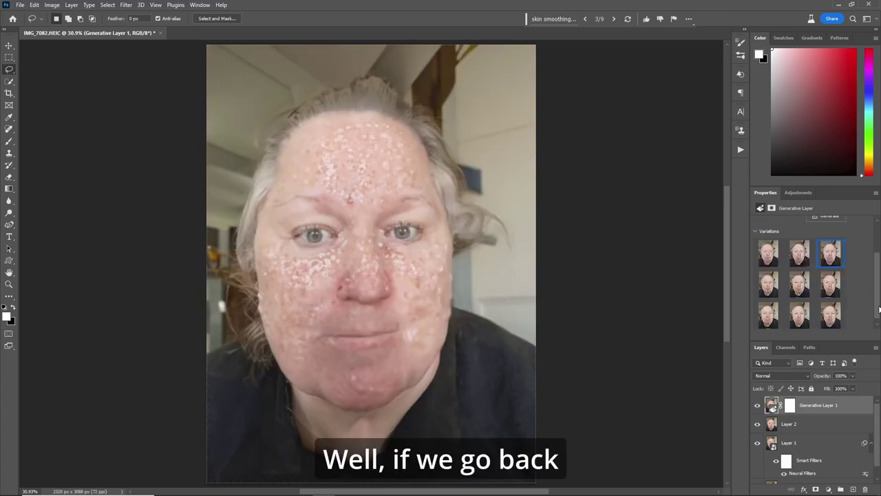
{"action": "left_click", "coordinate": [831, 286]}
{"action": "left_click", "coordinate": [801, 288]}
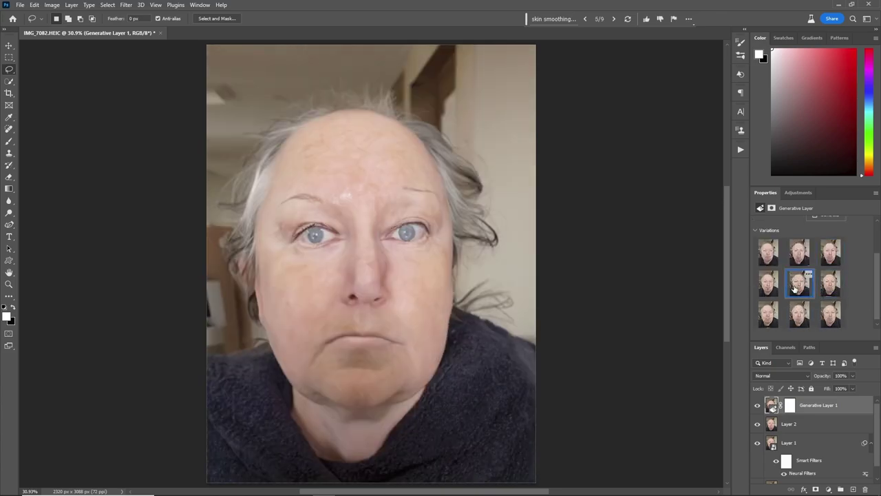
{"action": "left_click", "coordinate": [823, 317]}
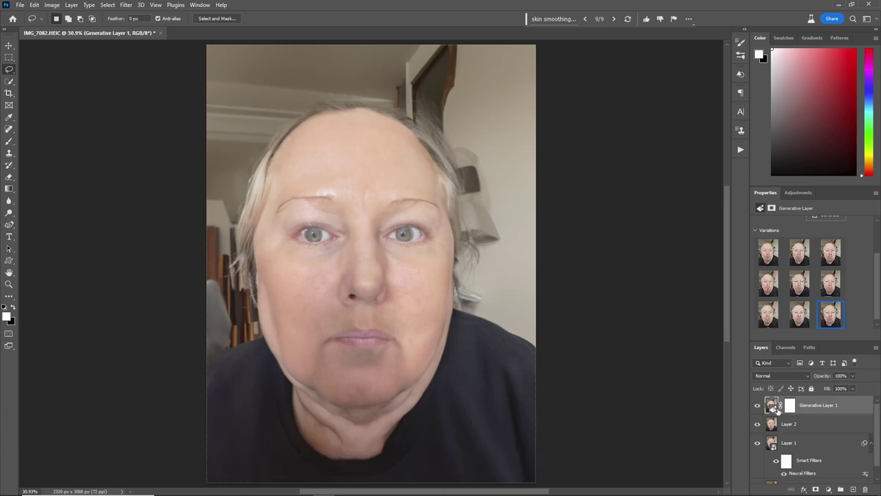
Apply the merged RGB image to the generative layer's mask with Multiply blending at 100% opacity
{"action": "left_click", "coordinate": [789, 406]}
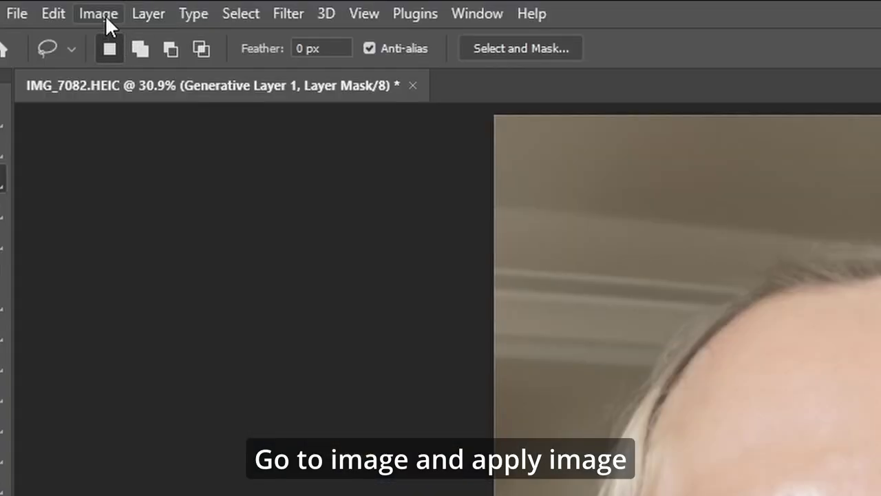
{"action": "left_click", "coordinate": [104, 13]}
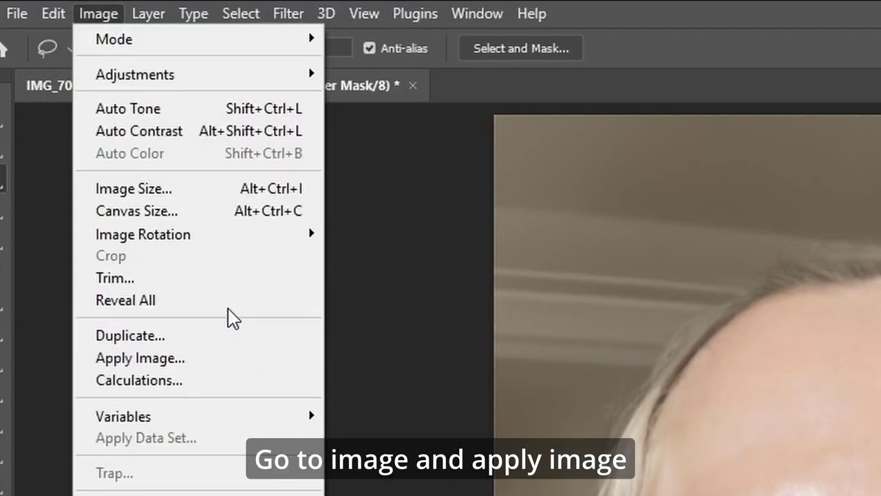
{"action": "left_click", "coordinate": [204, 358]}
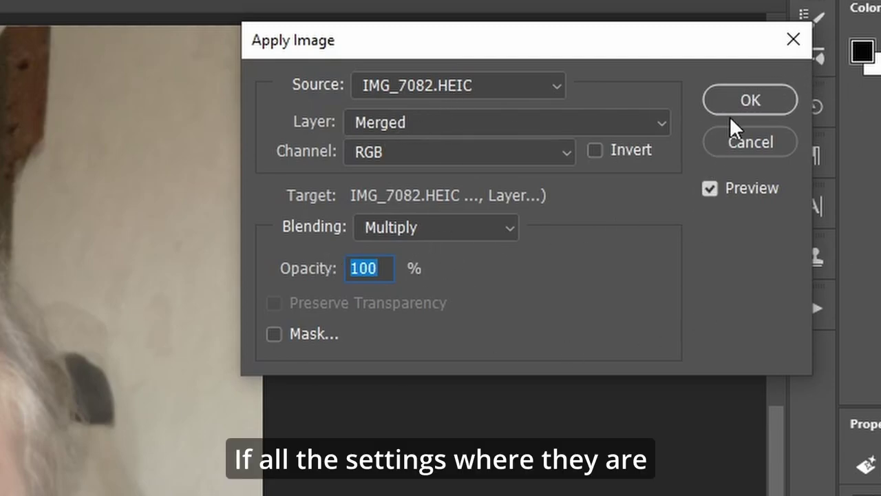
{"action": "left_click", "coordinate": [769, 98]}
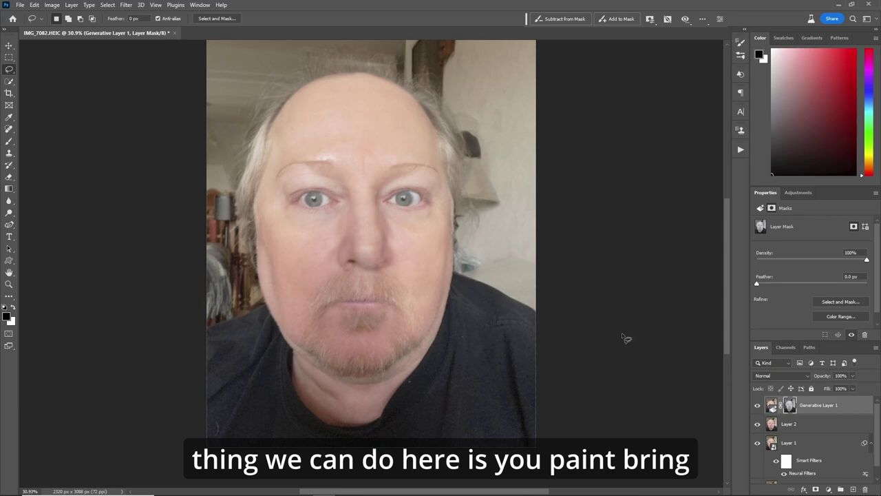
Paint black on the generative layer's mask with the 175 px brush to restore the original beard and both eyes
{"action": "key", "text": "b"}
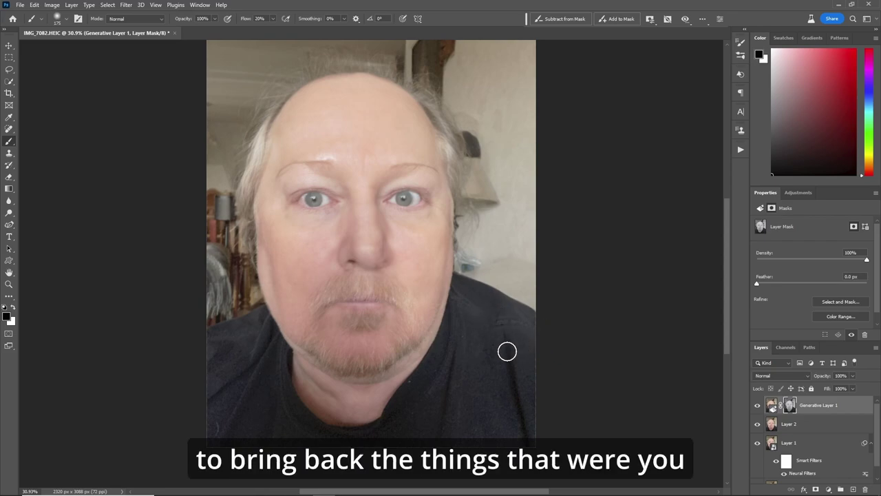
{"action": "key", "text": "ctrl+plus"}
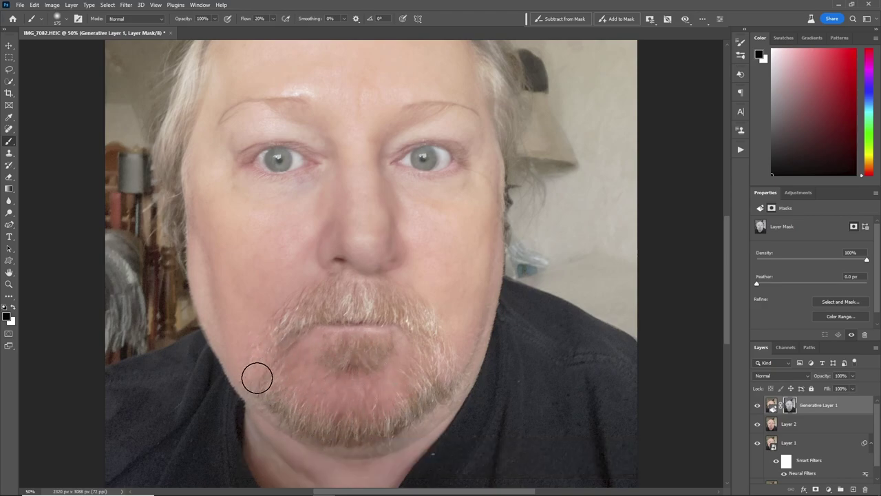
{"action": "mouse_move", "coordinate": [405, 144]}
{"action": "left_mouse_down"}
{"action": "mouse_move", "coordinate": [442, 160]}
{"action": "mouse_move", "coordinate": [406, 163]}
{"action": "mouse_move", "coordinate": [444, 155]}
{"action": "mouse_move", "coordinate": [424, 163]}
{"action": "mouse_move", "coordinate": [444, 160]}
{"action": "mouse_move", "coordinate": [413, 159]}
{"action": "left_mouse_up"}
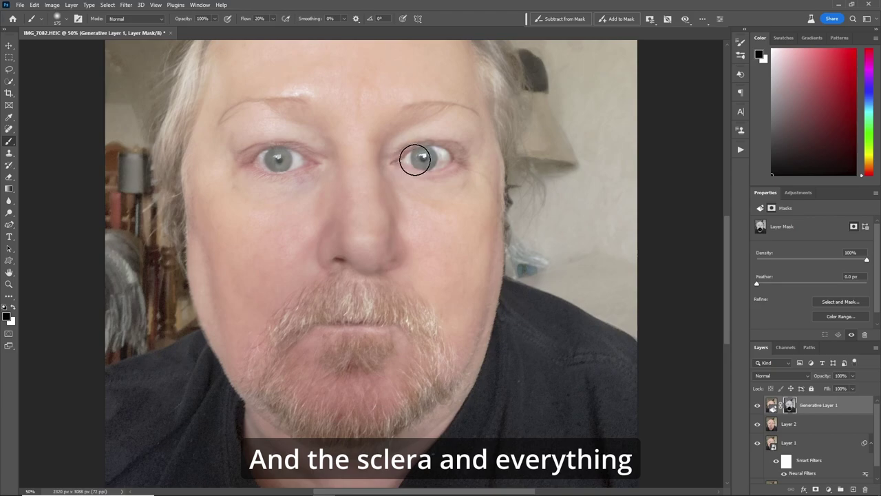
{"action": "mouse_move", "coordinate": [299, 162]}
{"action": "left_mouse_down"}
{"action": "mouse_move", "coordinate": [255, 163]}
{"action": "mouse_move", "coordinate": [307, 169]}
{"action": "left_mouse_up"}
Reduce the brush to 125 px and paint the mask black over both eyebrows and the base of the nose
{"action": "key", "text": "bracketleft"}
{"action": "key", "text": "bracketleft"}
{"action": "key", "text": "bracketleft"}
{"action": "key", "text": "bracketleft"}
{"action": "key", "text": "bracketleft"}
{"action": "mouse_move", "coordinate": [433, 107]}
{"action": "left_mouse_down"}
{"action": "mouse_move", "coordinate": [485, 106]}
{"action": "mouse_move", "coordinate": [419, 112]}
{"action": "mouse_move", "coordinate": [469, 107]}
{"action": "mouse_move", "coordinate": [490, 127]}
{"action": "mouse_move", "coordinate": [480, 130]}
{"action": "mouse_move", "coordinate": [464, 112]}
{"action": "mouse_move", "coordinate": [306, 111]}
{"action": "mouse_move", "coordinate": [298, 102]}
{"action": "mouse_move", "coordinate": [218, 115]}
{"action": "mouse_move", "coordinate": [296, 101]}
{"action": "mouse_move", "coordinate": [220, 112]}
{"action": "mouse_move", "coordinate": [242, 117]}
{"action": "mouse_move", "coordinate": [248, 97]}
{"action": "mouse_move", "coordinate": [232, 103]}
{"action": "mouse_move", "coordinate": [297, 98]}
{"action": "mouse_move", "coordinate": [213, 117]}
{"action": "mouse_move", "coordinate": [302, 100]}
{"action": "mouse_move", "coordinate": [266, 109]}
{"action": "mouse_move", "coordinate": [267, 120]}
{"action": "mouse_move", "coordinate": [307, 104]}
{"action": "left_mouse_up"}
{"action": "mouse_move", "coordinate": [327, 266]}
{"action": "left_mouse_down"}
{"action": "mouse_move", "coordinate": [348, 269]}
{"action": "mouse_move", "coordinate": [339, 282]}
{"action": "mouse_move", "coordinate": [346, 267]}
{"action": "mouse_move", "coordinate": [332, 265]}
{"action": "mouse_move", "coordinate": [393, 264]}
{"action": "left_mouse_up"}
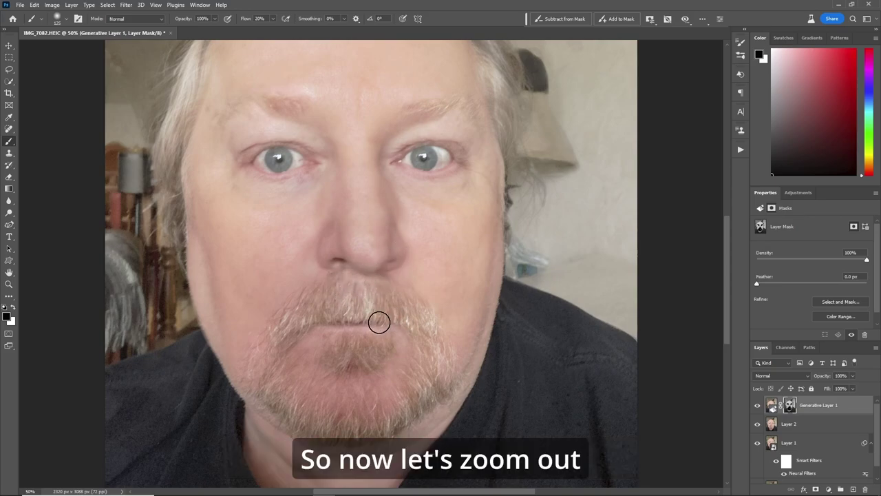
Enlarge the brush to 250 px and paint the mask black along the hair and adjoining background to restore the original detail
{"action": "scroll", "coordinate": [380, 318], "scroll_direction": "down", "scroll_amount": 3}
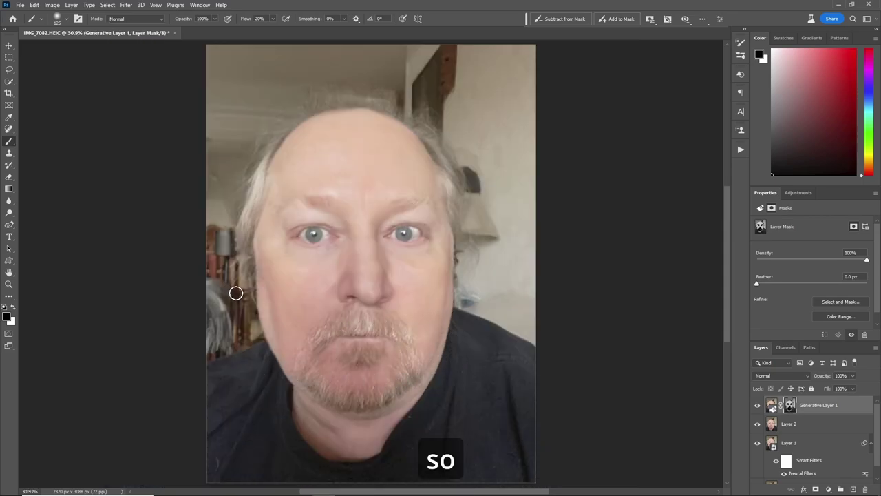
{"action": "key", "text": "bracketright"}
{"action": "key", "text": "bracketright"}
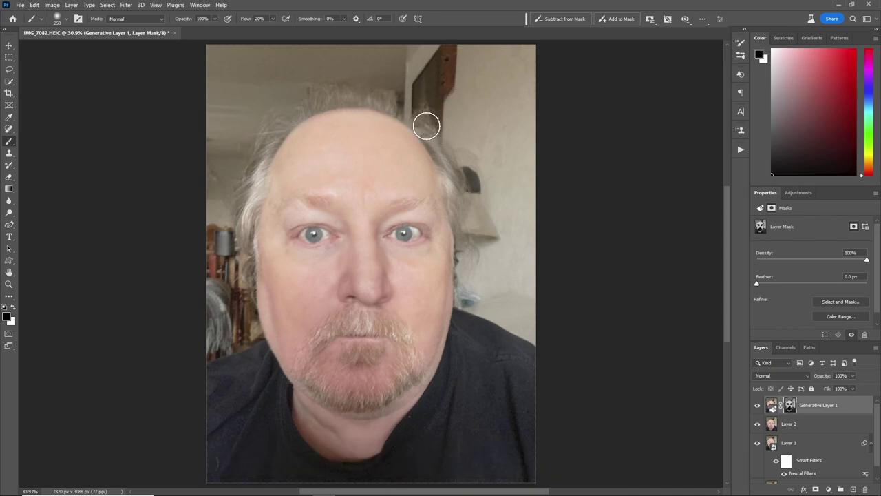
{"action": "mouse_move", "coordinate": [475, 258]}
{"action": "left_mouse_down"}
{"action": "mouse_move", "coordinate": [460, 296]}
{"action": "mouse_move", "coordinate": [467, 250]}
{"action": "mouse_move", "coordinate": [472, 263]}
{"action": "mouse_move", "coordinate": [469, 202]}
{"action": "mouse_move", "coordinate": [459, 206]}
{"action": "mouse_move", "coordinate": [466, 179]}
{"action": "mouse_move", "coordinate": [452, 147]}
{"action": "mouse_move", "coordinate": [418, 123]}
{"action": "left_mouse_up"}
{"action": "mouse_move", "coordinate": [464, 150]}
{"action": "left_mouse_down"}
{"action": "mouse_move", "coordinate": [368, 83]}
{"action": "mouse_move", "coordinate": [287, 101]}
{"action": "mouse_move", "coordinate": [273, 151]}
{"action": "mouse_move", "coordinate": [236, 167]}
{"action": "mouse_move", "coordinate": [248, 186]}
{"action": "mouse_move", "coordinate": [222, 214]}
{"action": "mouse_move", "coordinate": [220, 234]}
{"action": "mouse_move", "coordinate": [228, 154]}
{"action": "mouse_move", "coordinate": [239, 135]}
{"action": "mouse_move", "coordinate": [383, 91]}
{"action": "left_mouse_up"}
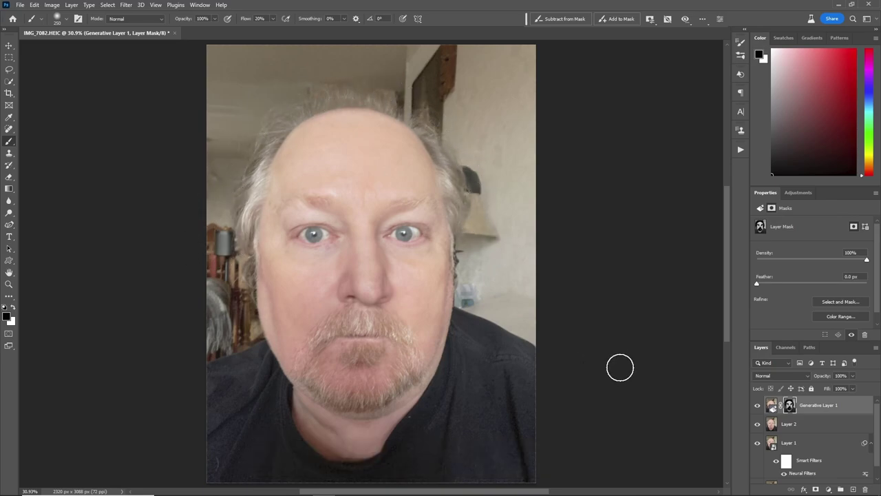
Switch the mask brush to white and reduce its size to 150 px for retouching the facial skin
{"action": "key", "text": "x"}
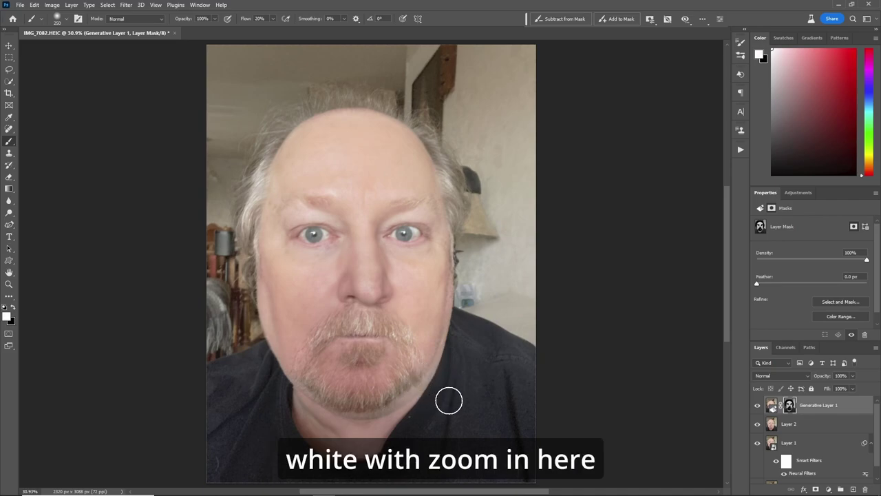
{"action": "scroll", "coordinate": [448, 400], "scroll_direction": "up", "scroll_amount": 2}
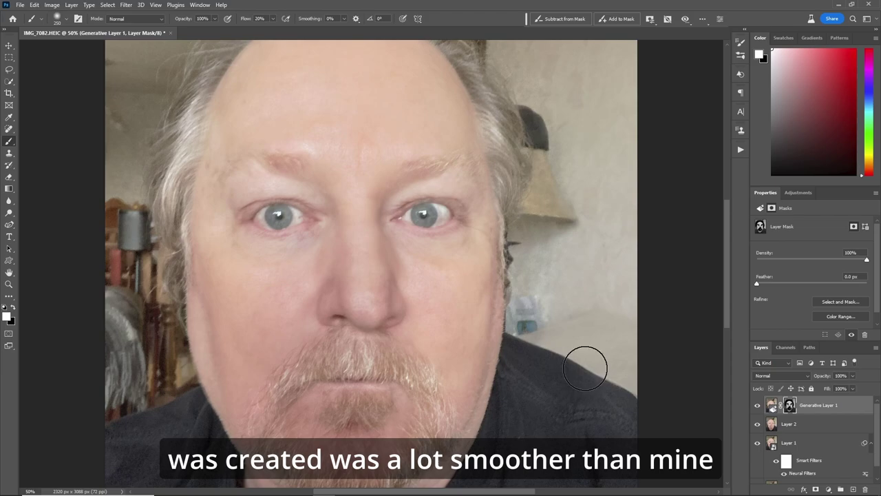
{"action": "key", "text": "bracketleft"}
{"action": "key", "text": "bracketleft"}
{"action": "key", "text": "bracketleft"}
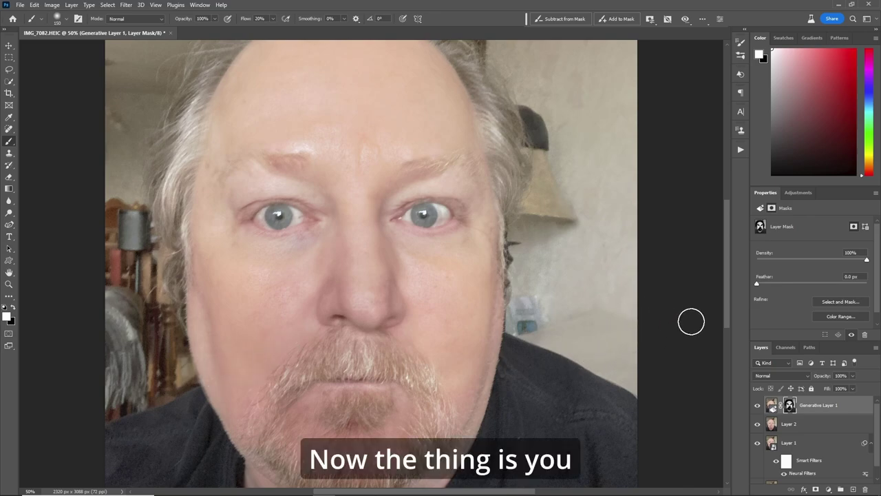
Compare the portrait with and without the skin-smoothing generative layer by toggling that layer's visibility
{"action": "left_click_drag", "start_coordinate": [725, 307], "coordinate": [724, 295]}
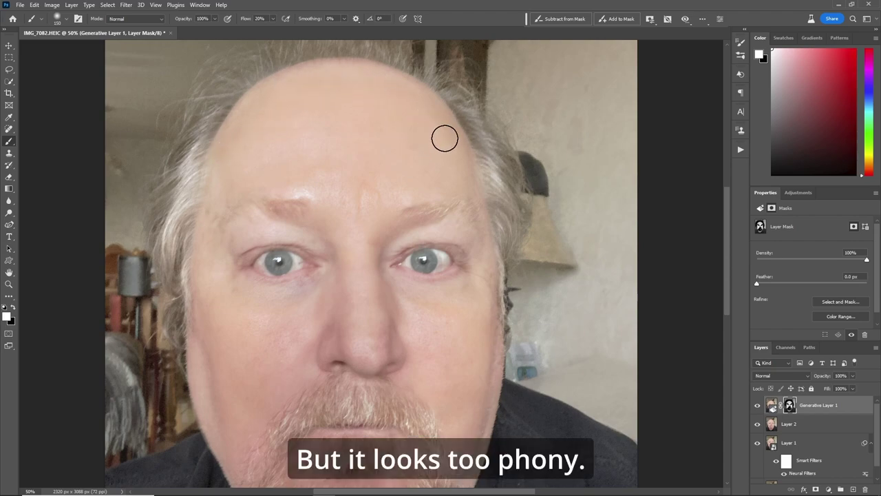
{"action": "left_click_drag", "start_coordinate": [725, 276], "coordinate": [724, 288]}
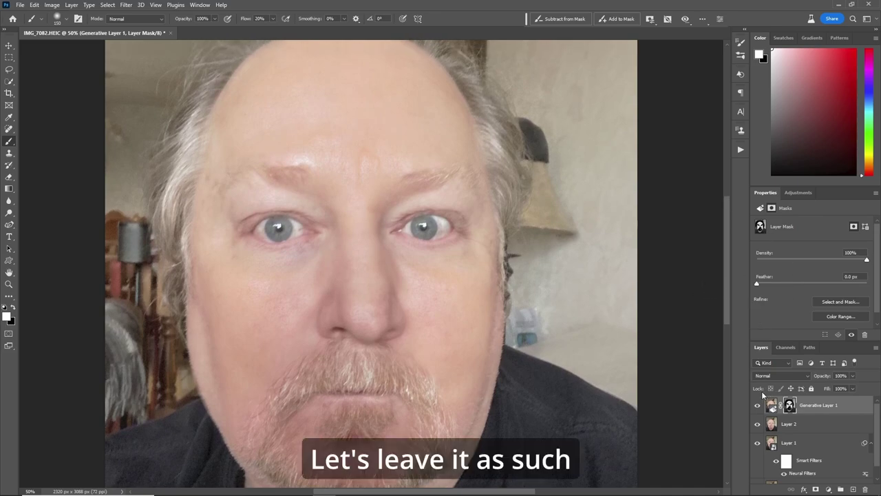
{"action": "left_click", "coordinate": [757, 407]}
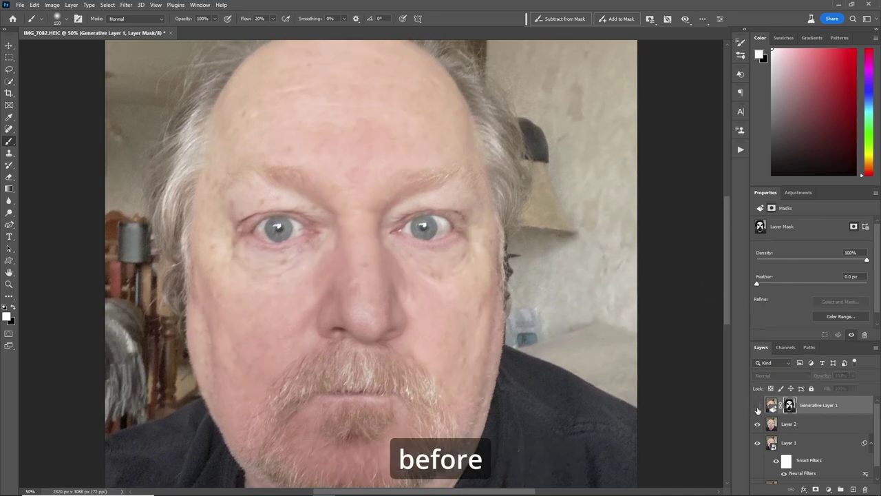
{"action": "left_click", "coordinate": [758, 407]}
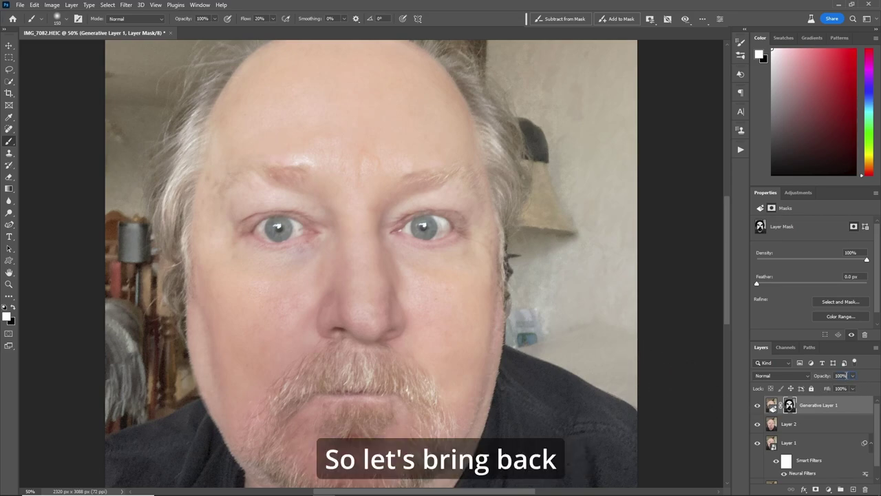
Lower the opacity of Generative Layer 1, trying 50% first and settling on 65%
{"action": "type", "text": "5"}
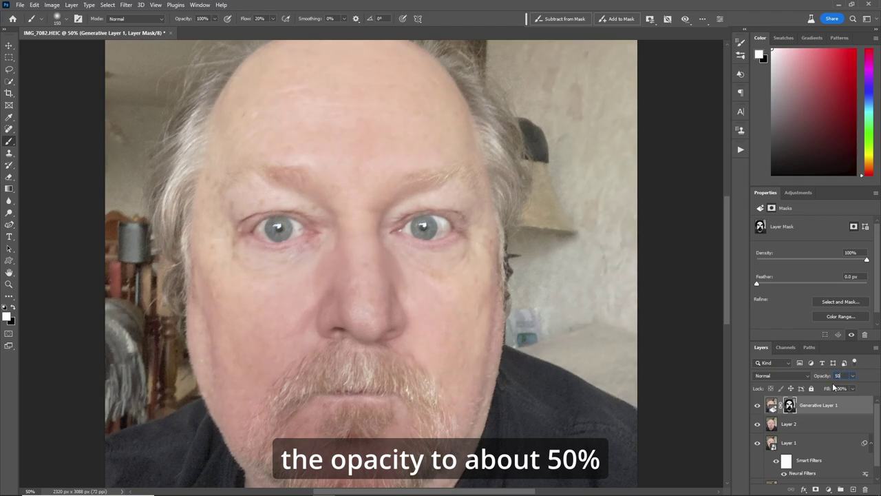
{"action": "type", "text": "0"}
{"action": "key", "text": "Return"}
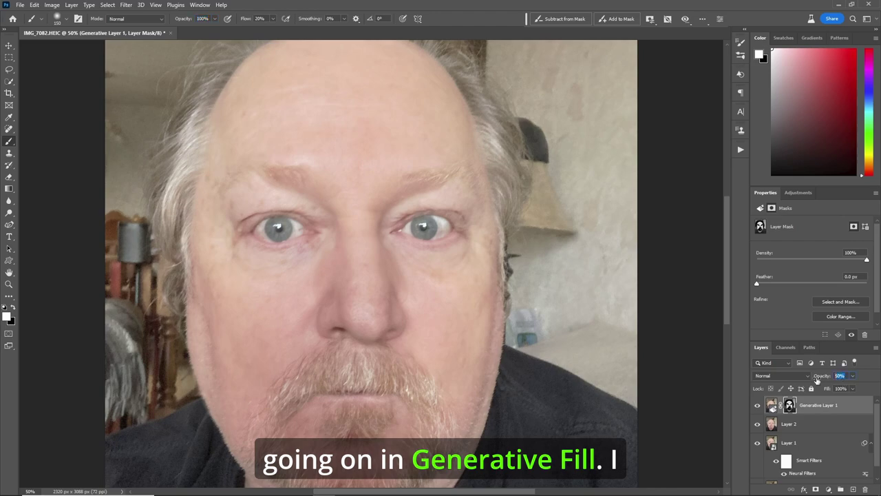
{"action": "type", "text": "65"}
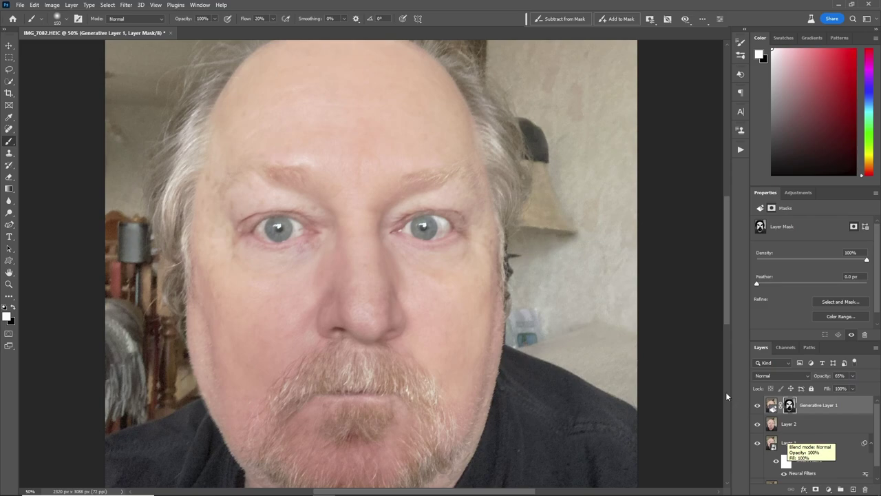
Toggle Generative Layer 1 off and on to compare the reduced-opacity skin smoothing close up and on the whole portrait
{"action": "left_click", "coordinate": [758, 407]}
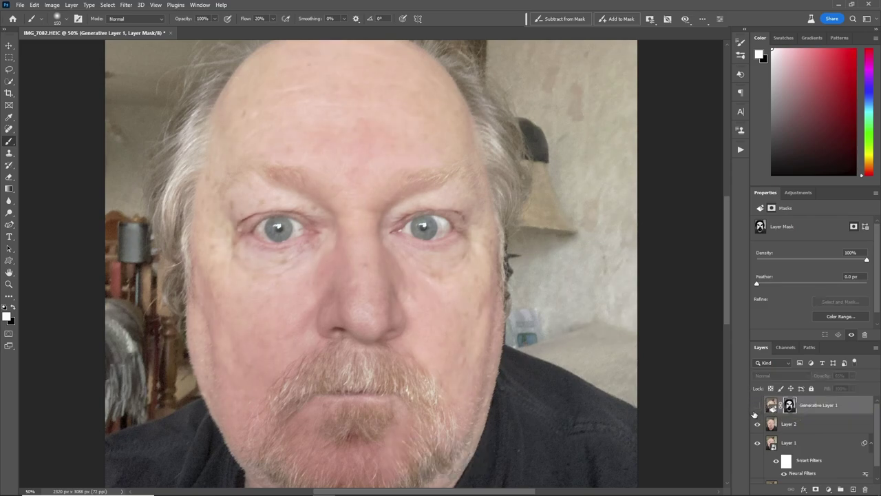
{"action": "left_click", "coordinate": [756, 407]}
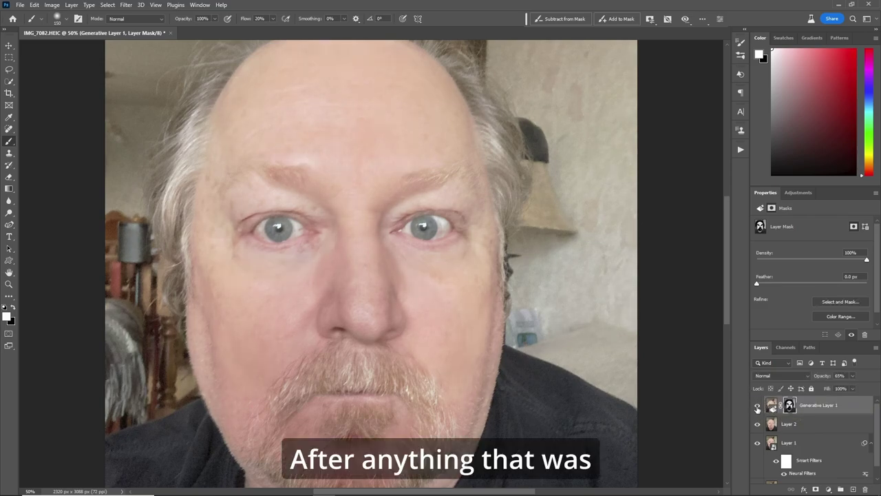
{"action": "key", "text": "ctrl+0"}
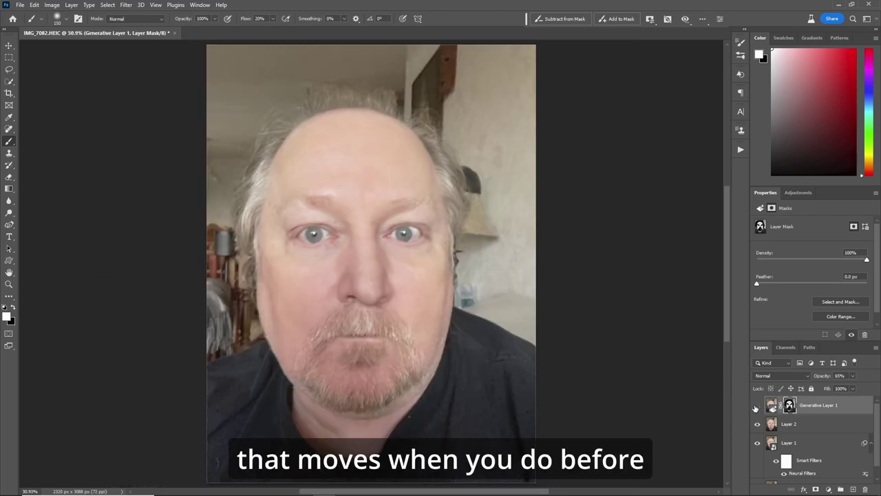
{"action": "left_click", "coordinate": [757, 407]}
{"action": "left_click", "coordinate": [758, 407]}
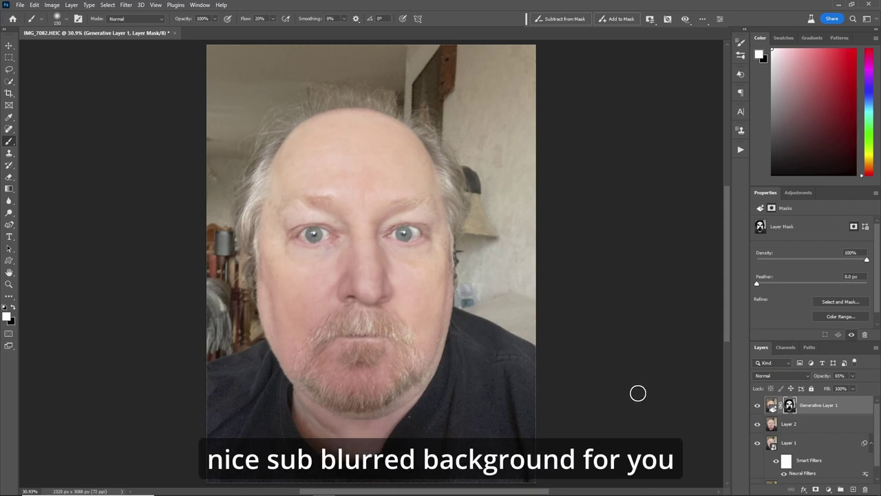
{"action": "left_click", "coordinate": [759, 407]}
{"action": "left_click", "coordinate": [758, 408]}
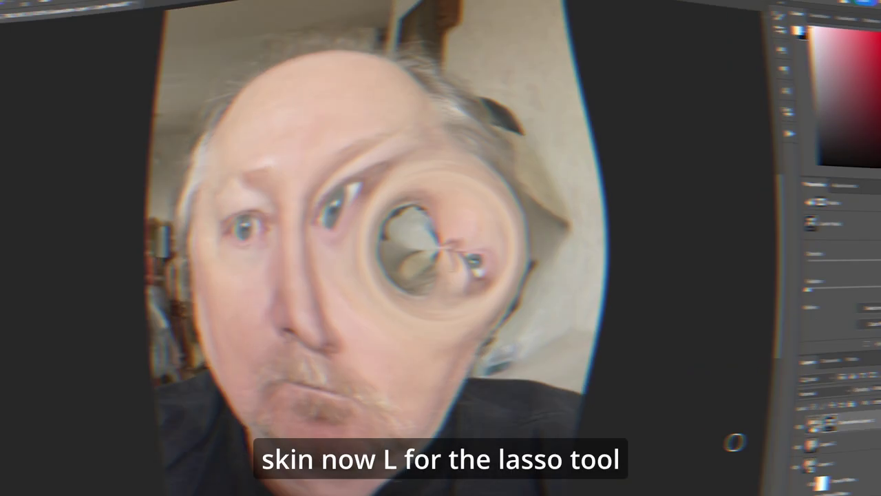
Draw a freehand lasso selection along the jawline and around the outside of the double chin, from one side of the face to the other
{"action": "key", "text": "l"}
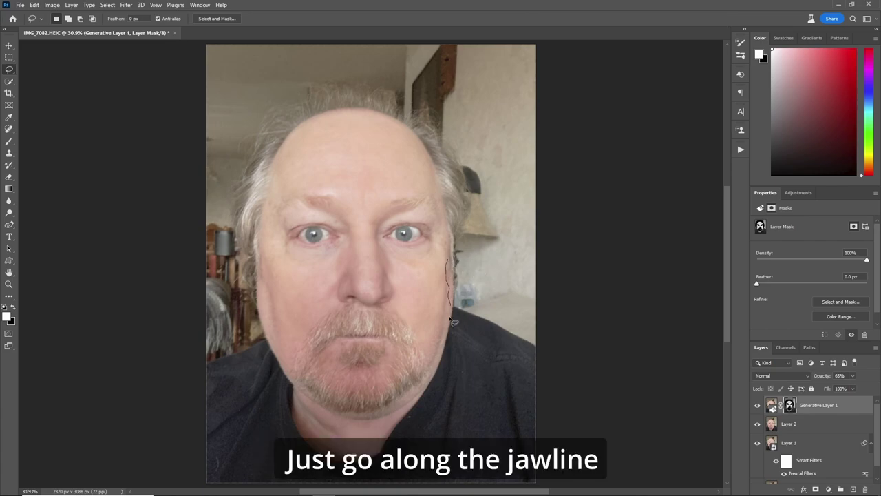
{"action": "left_click_drag", "start_coordinate": [349, 401], "coordinate": [307, 380]}
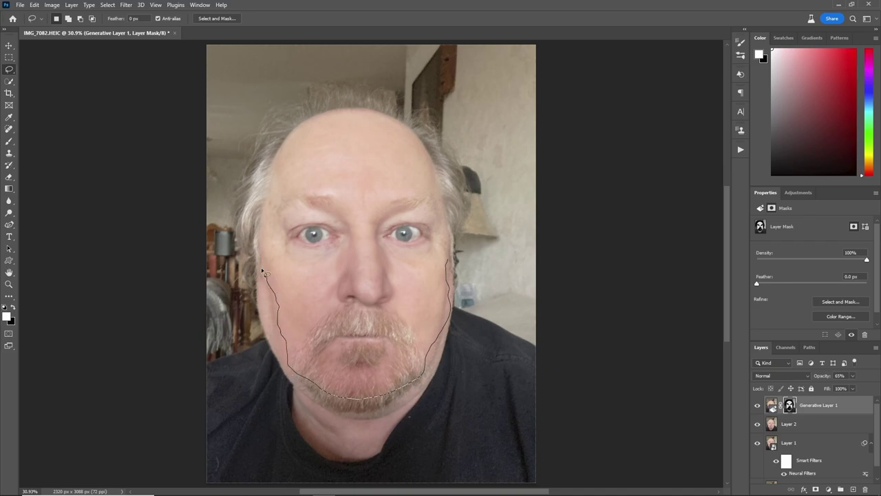
{"action": "left_click_drag", "start_coordinate": [256, 305], "coordinate": [262, 337]}
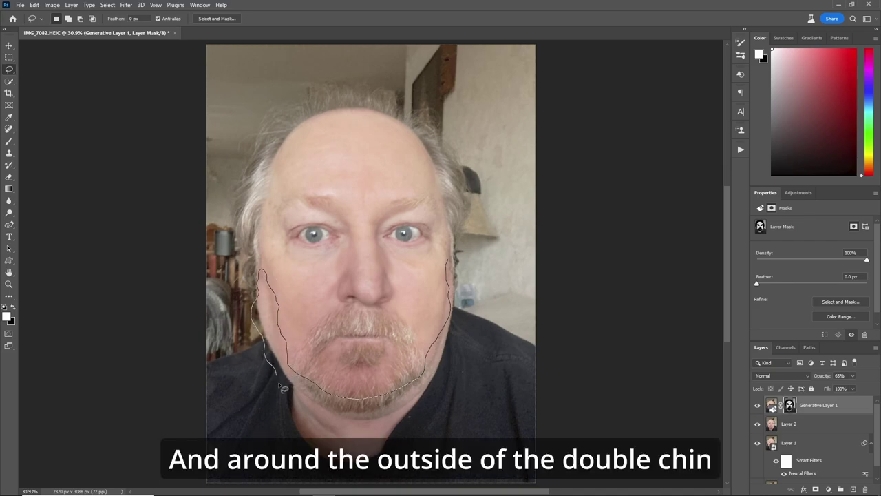
{"action": "left_click_drag", "start_coordinate": [364, 429], "coordinate": [406, 421]}
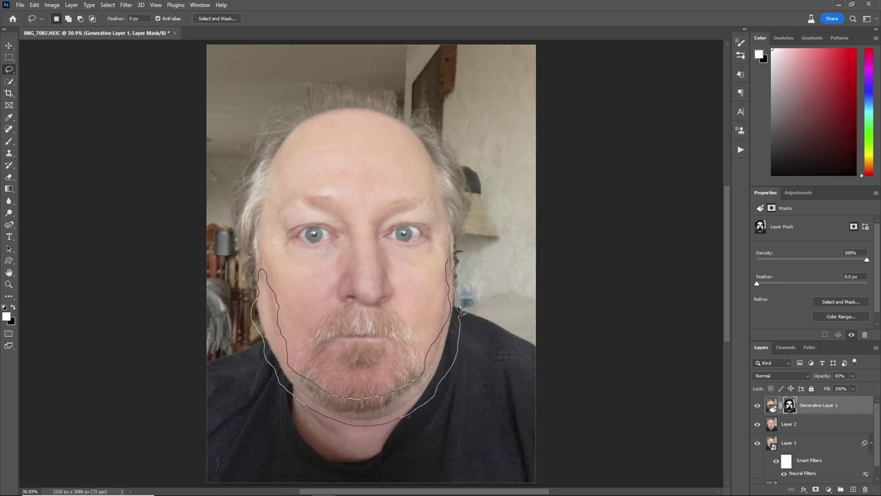
{"action": "left_click_drag", "start_coordinate": [442, 263], "coordinate": [446, 264]}
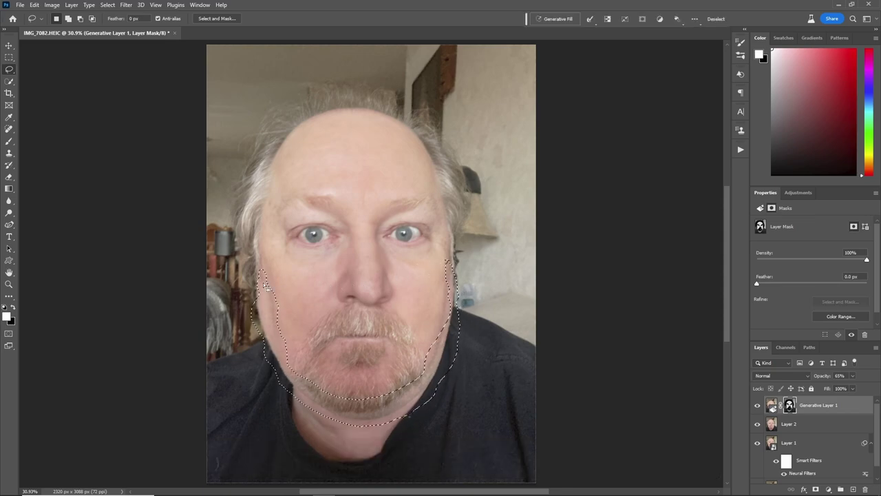
{"action": "left_click_drag", "start_coordinate": [260, 282], "coordinate": [269, 296]}
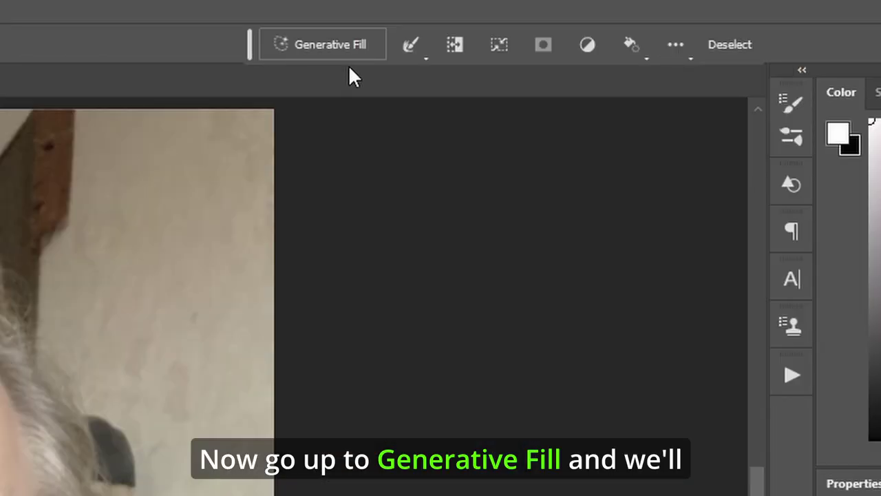
Run Generative Fill on the chin selection with the prompt "remove"
{"action": "left_click", "coordinate": [346, 48]}
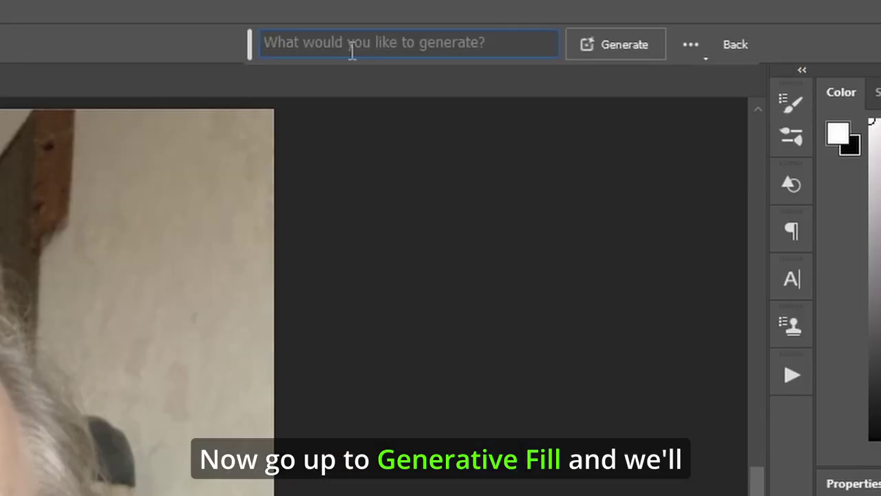
{"action": "type", "text": "remo"}
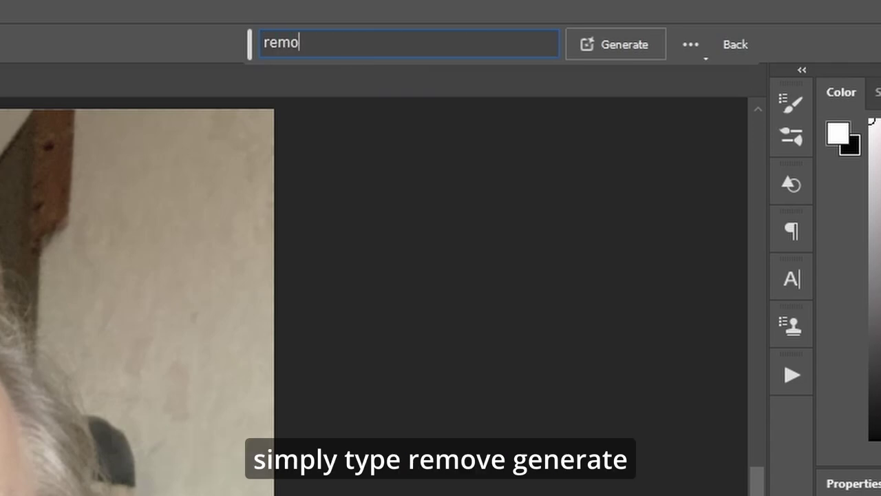
{"action": "type", "text": "ve"}
{"action": "left_click", "coordinate": [606, 45]}
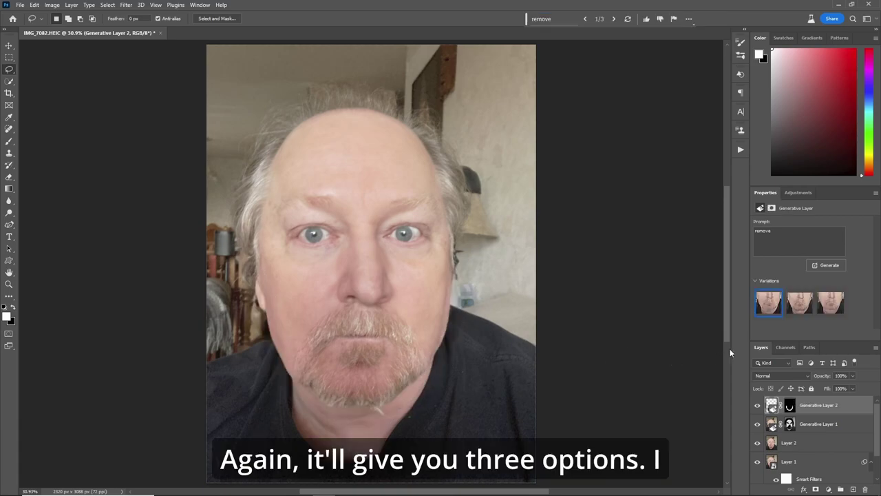
Preview the generated chin variations and choose the second one
{"action": "left_click", "coordinate": [802, 309]}
{"action": "left_click", "coordinate": [834, 309]}
{"action": "left_click", "coordinate": [812, 310]}
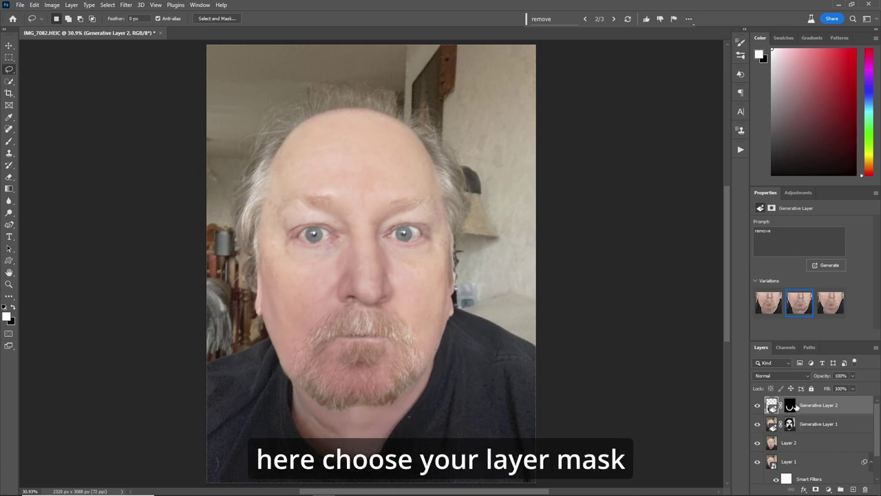
Paint black with the Brush on Generative Layer 2's mask to restore the original lower edge of the beard
{"action": "left_click", "coordinate": [790, 407]}
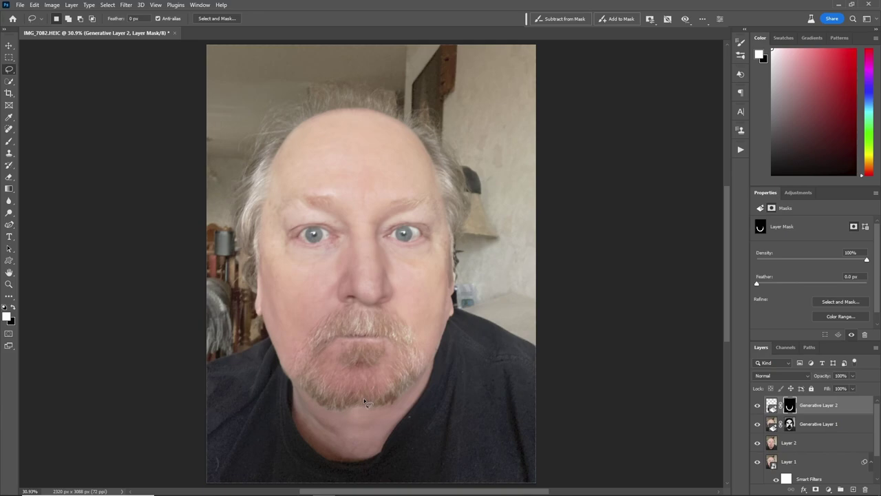
{"action": "key", "text": "b"}
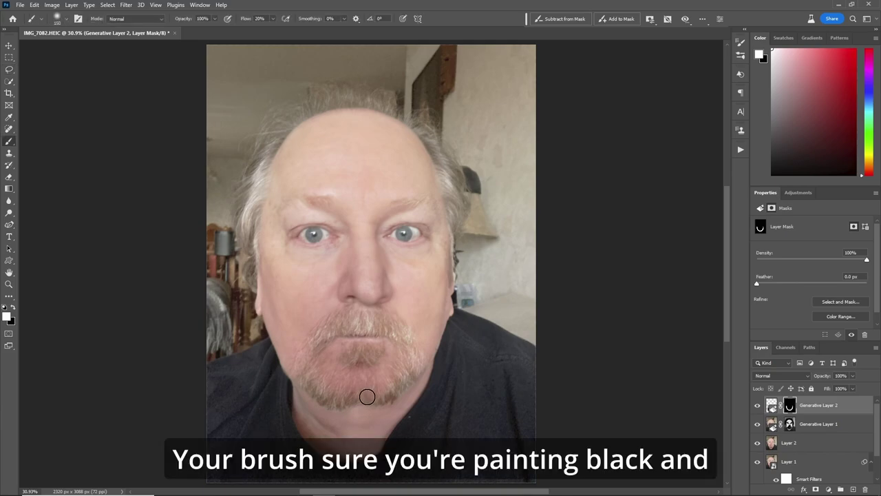
{"action": "key", "text": "x"}
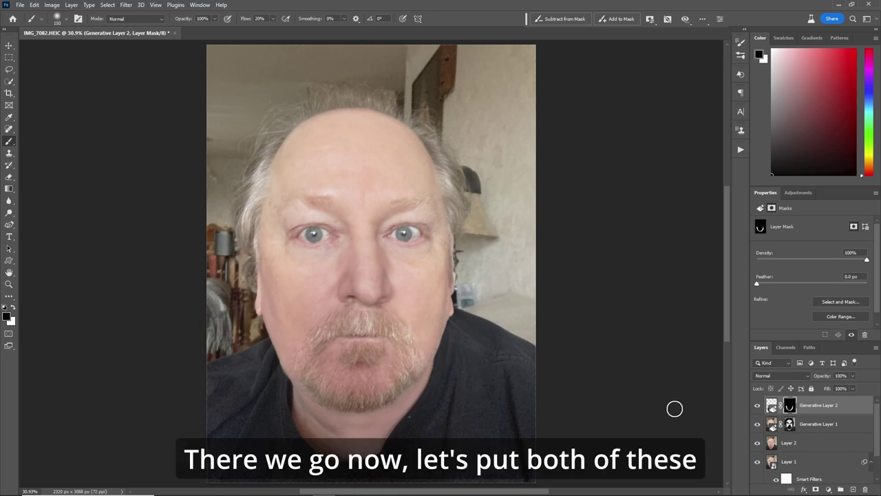
Group Generative Layer 2 and Generative Layer 1 into a new layer group named REPAIRS
{"action": "left_click", "coordinate": [833, 425], "text": "shift"}
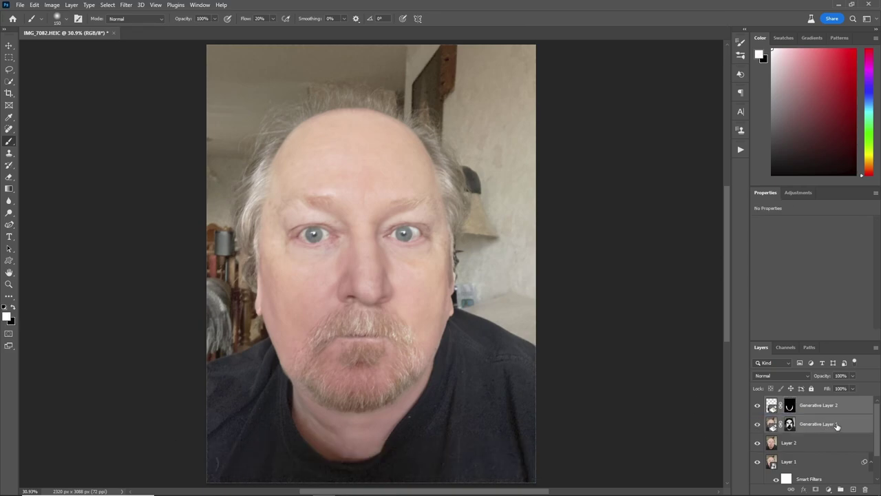
{"action": "key", "text": "alt+l"}
{"action": "key", "text": "n"}
{"action": "key", "text": "Down"}
{"action": "key", "text": "Down"}
{"action": "key", "text": "Down"}
{"action": "key", "text": "Return"}
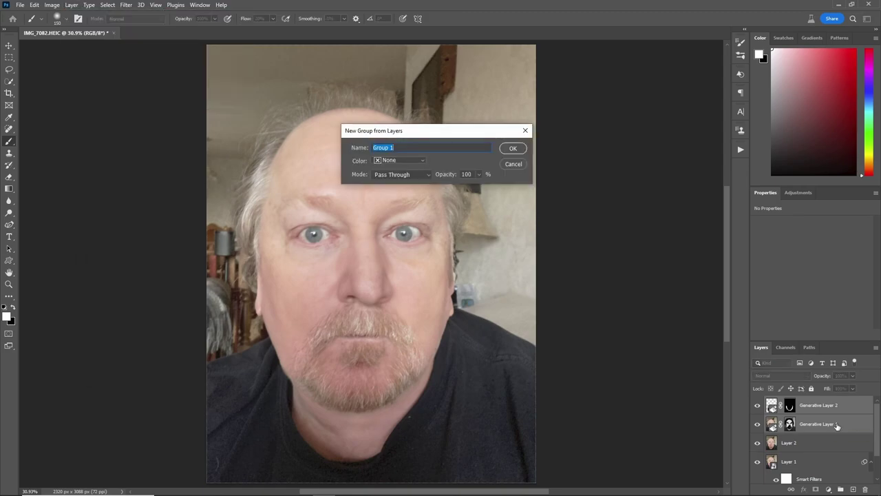
{"action": "type", "text": "REPAI"}
{"action": "key", "text": "Return"}
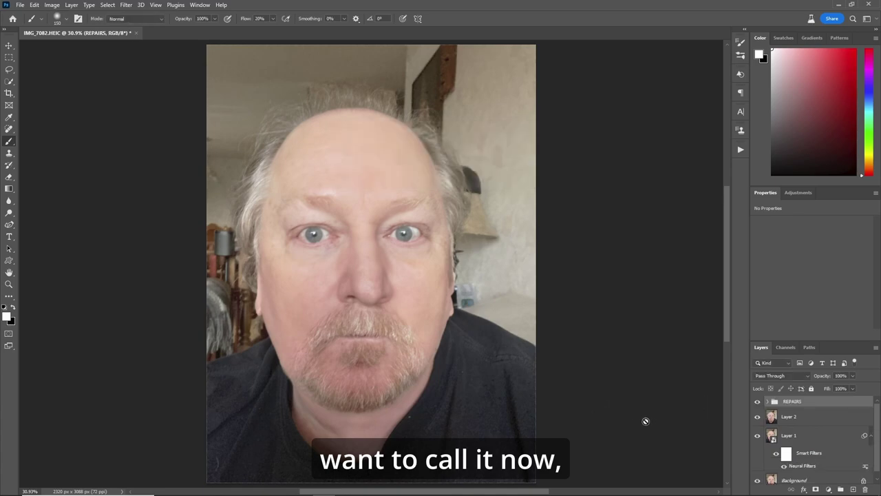
Toggle the REPAIRS group's visibility to compare the portrait before and after the retouching
{"action": "left_click", "coordinate": [757, 403]}
{"action": "left_click", "coordinate": [758, 403]}
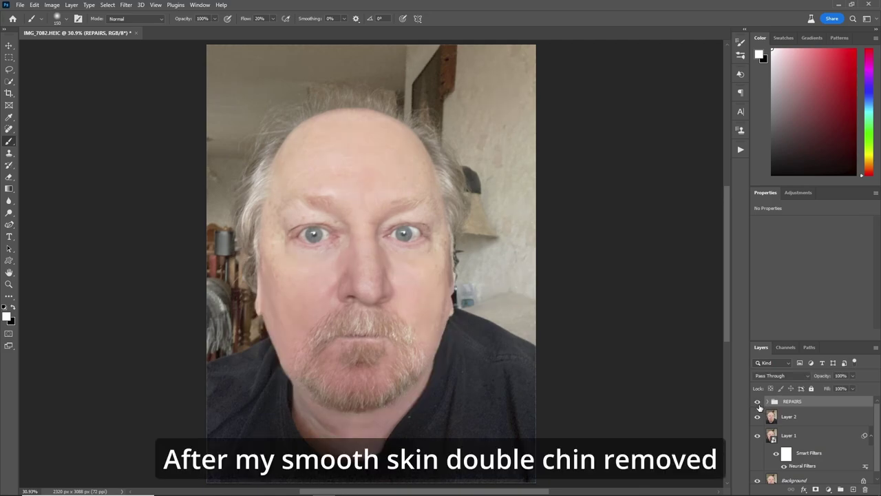
{"action": "left_click", "coordinate": [758, 403]}
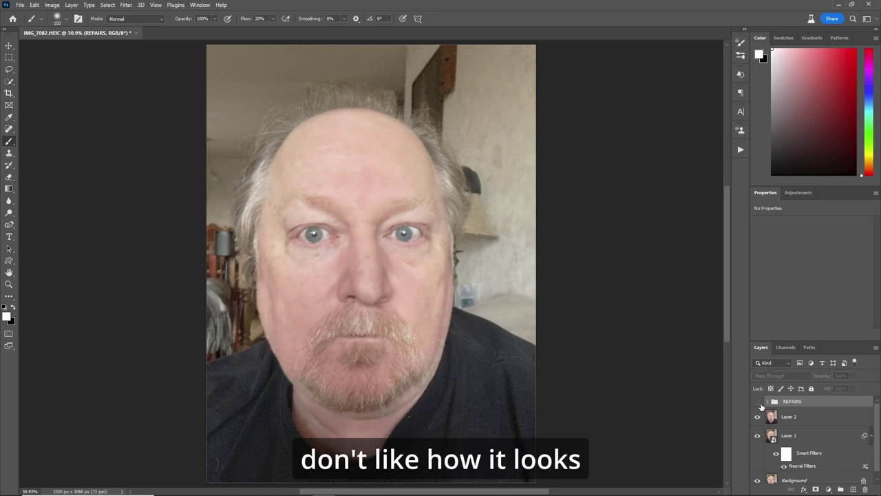
{"action": "left_click", "coordinate": [758, 404]}
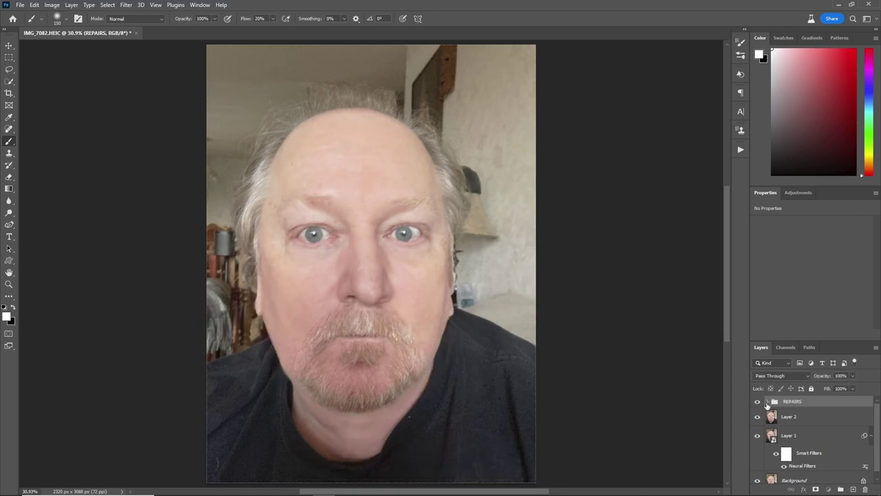
Expand the REPAIRS group and rename Generative Layer 1 to SKin
{"action": "left_click", "coordinate": [768, 402]}
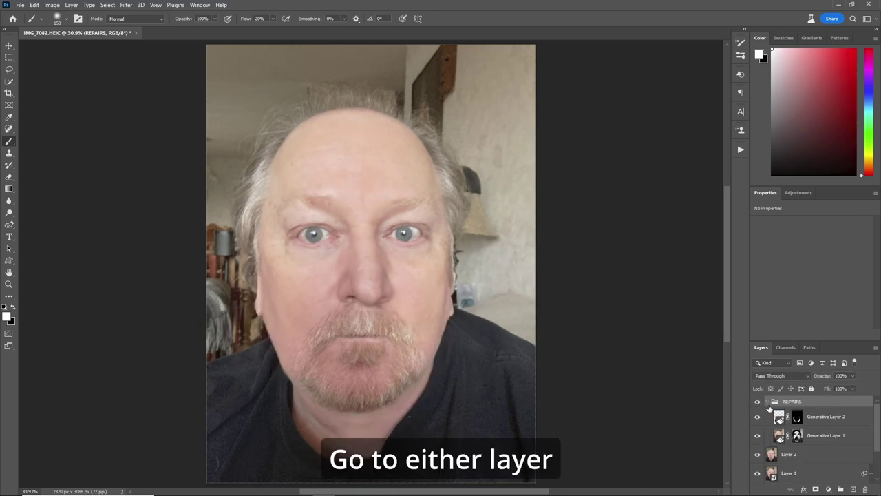
{"action": "double_click", "coordinate": [832, 436]}
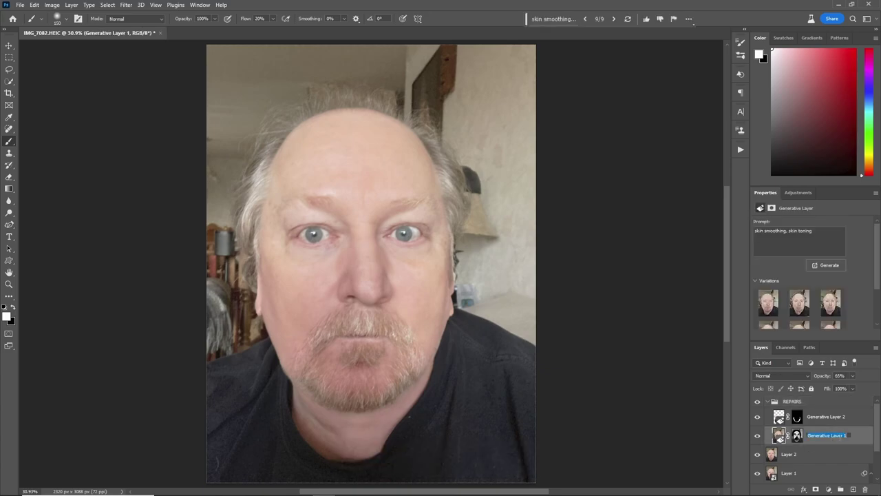
{"action": "type", "text": "Skin"}
{"action": "key", "text": "Return"}
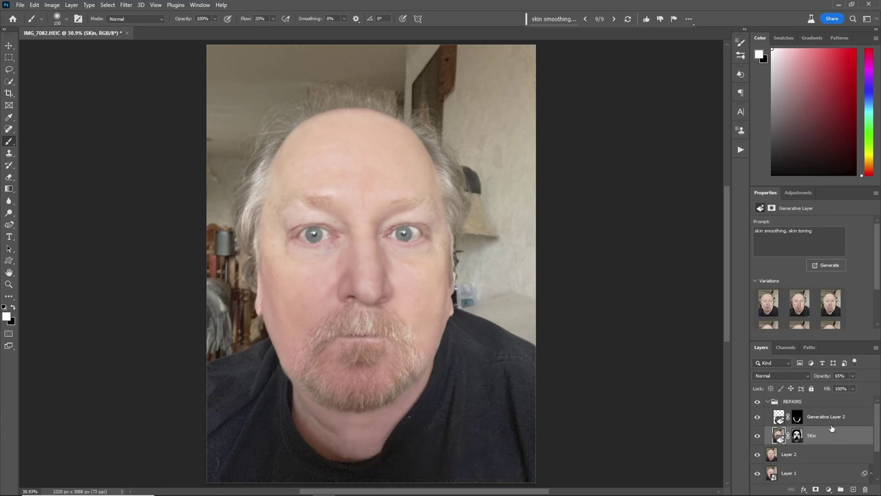
Rename Generative Layer 2 in the REPAIRS group to CHIN
{"action": "double_click", "coordinate": [833, 417]}
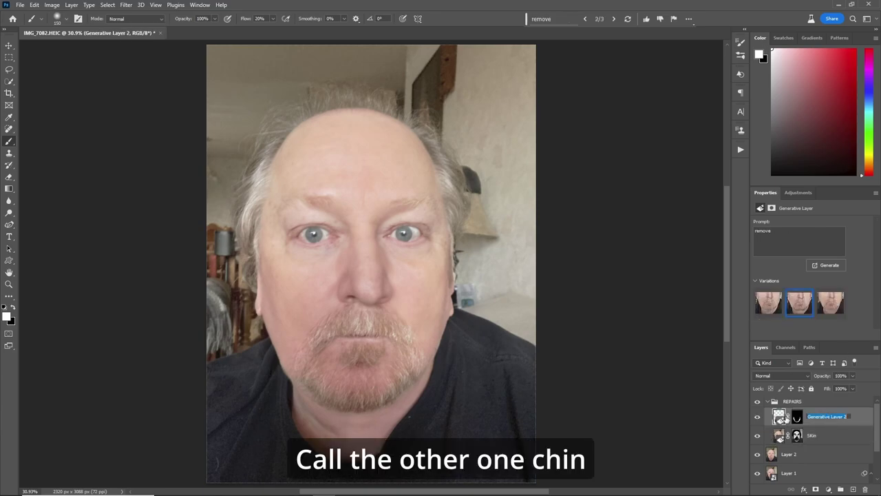
{"action": "type", "text": "C"}
{"action": "type", "text": "IN"}
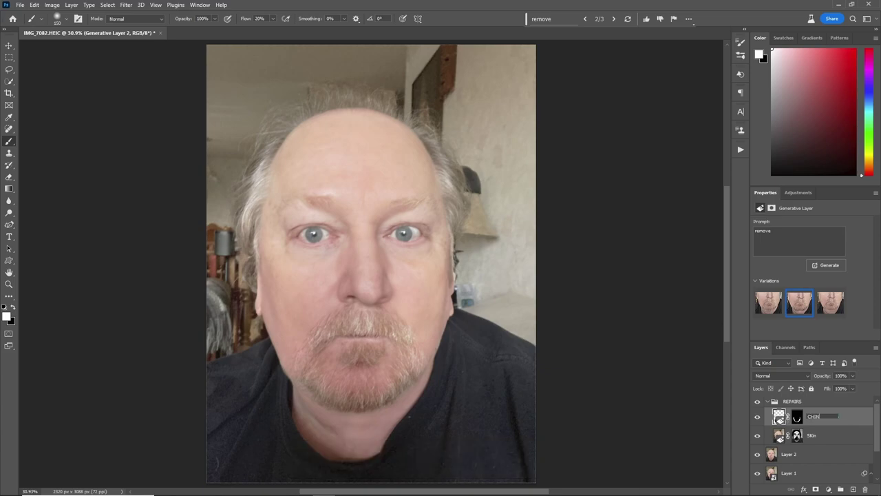
{"action": "key", "text": "Return"}
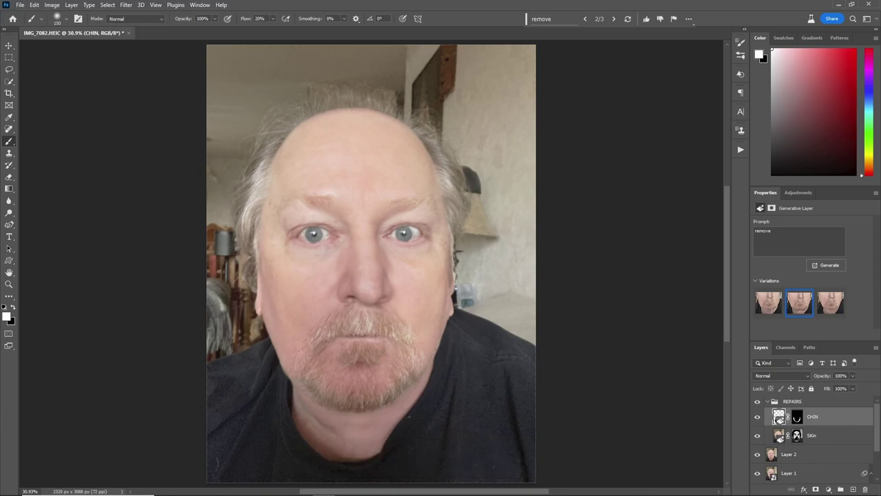
Reduce the opacity of the SKin layer to 60%
{"action": "left_click", "coordinate": [836, 433]}
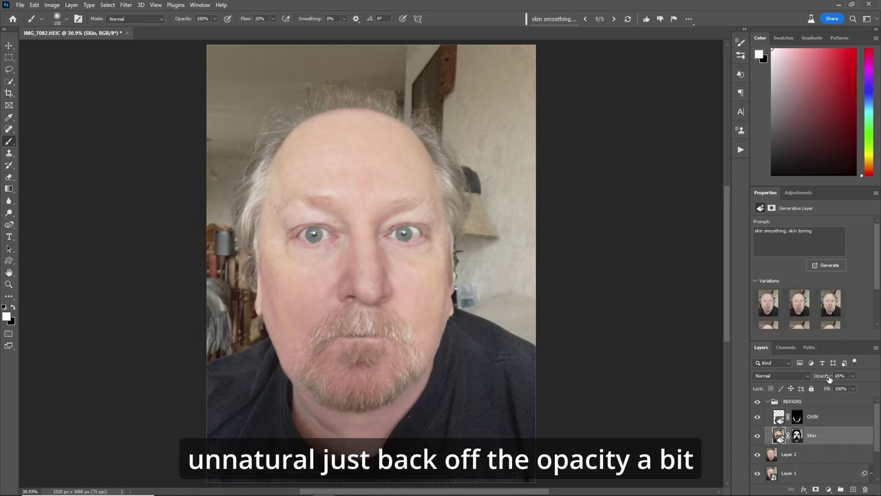
{"action": "left_click_drag", "start_coordinate": [831, 375], "coordinate": [834, 379]}
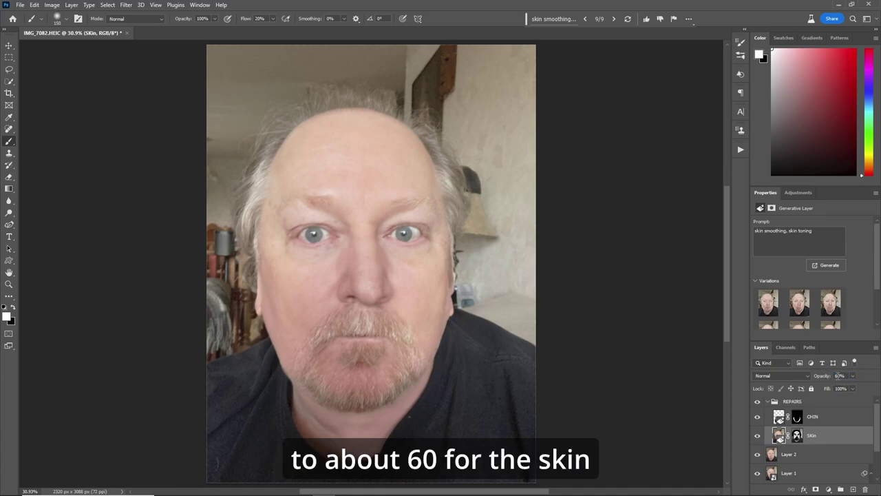